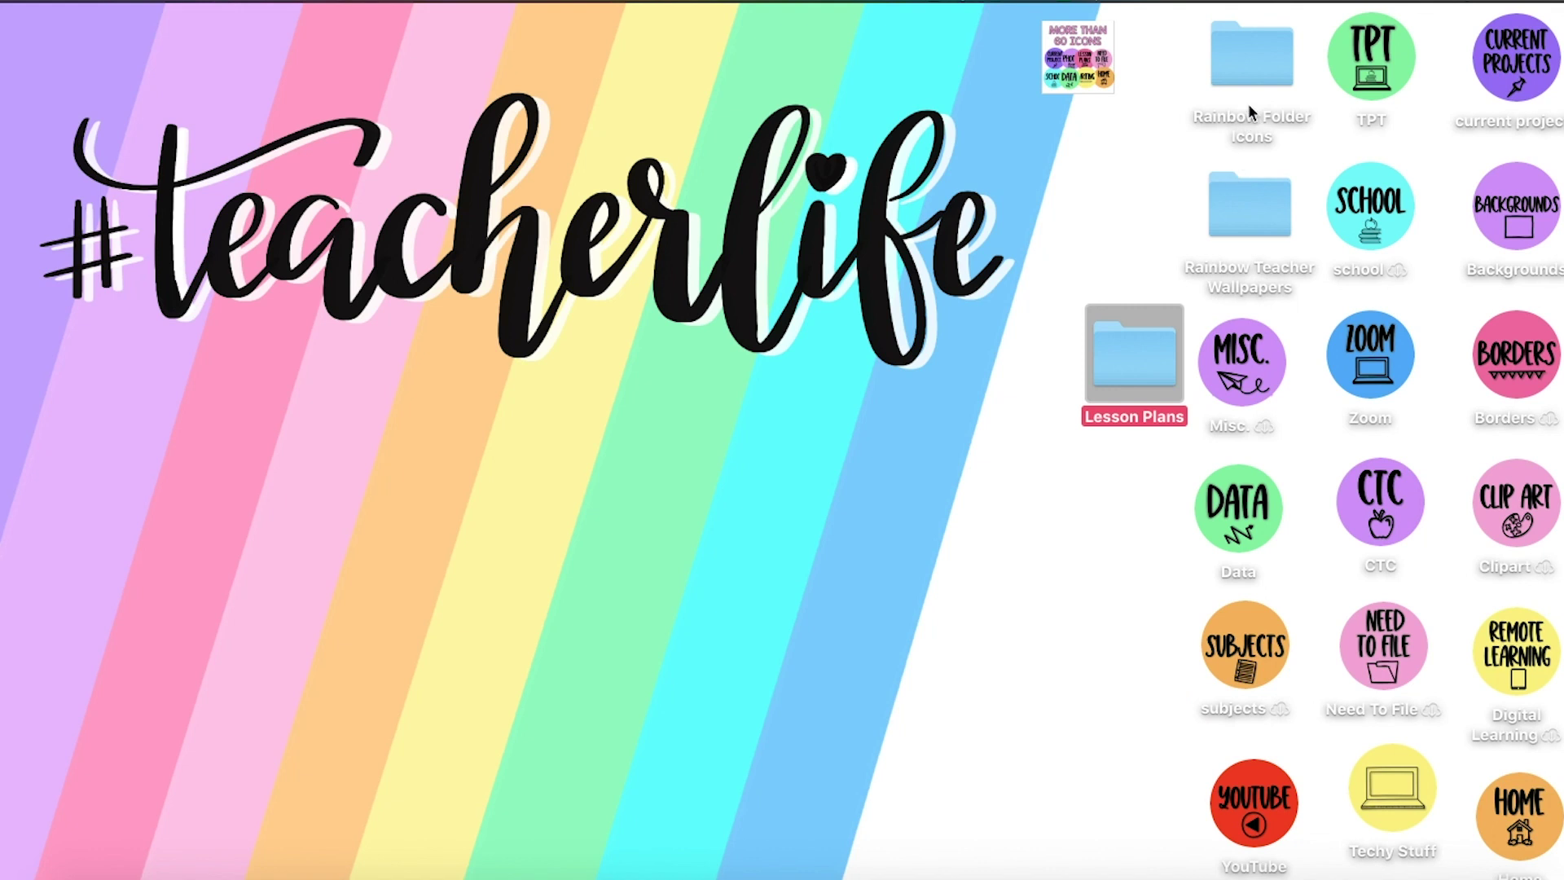
- Open LessonPlansIcon.png from Rainbow Folder Icons in Preview and close the Finder window
{"action": "double_click", "coordinate": [1258, 50]}
{"action": "scroll", "coordinate": [499, 334], "scroll_direction": "down", "scroll_amount": 10}
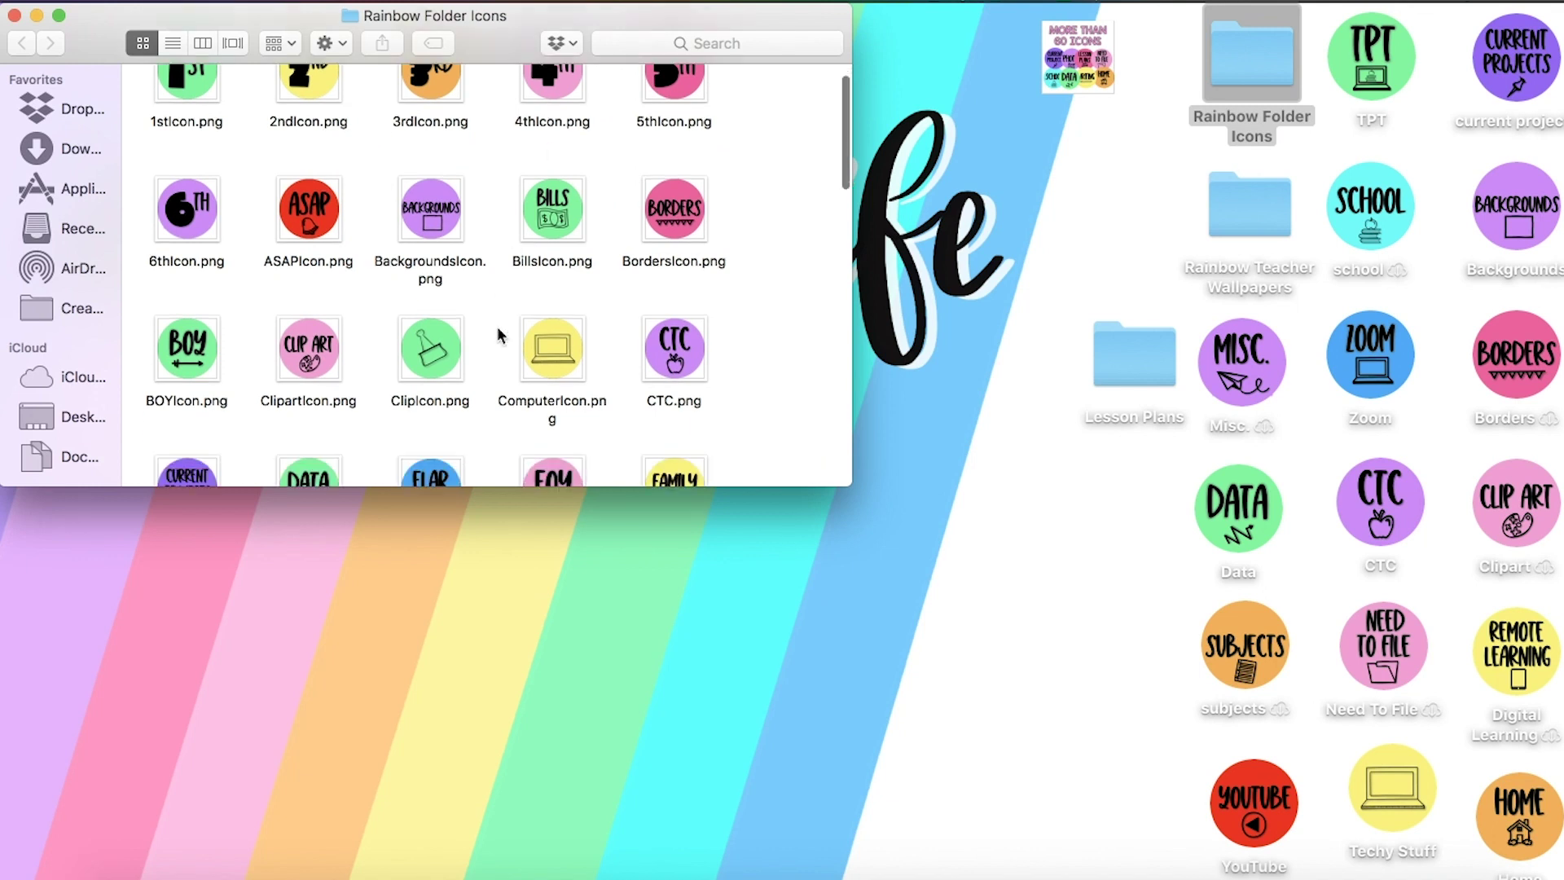
{"action": "scroll", "coordinate": [499, 327], "scroll_direction": "down", "scroll_amount": 4}
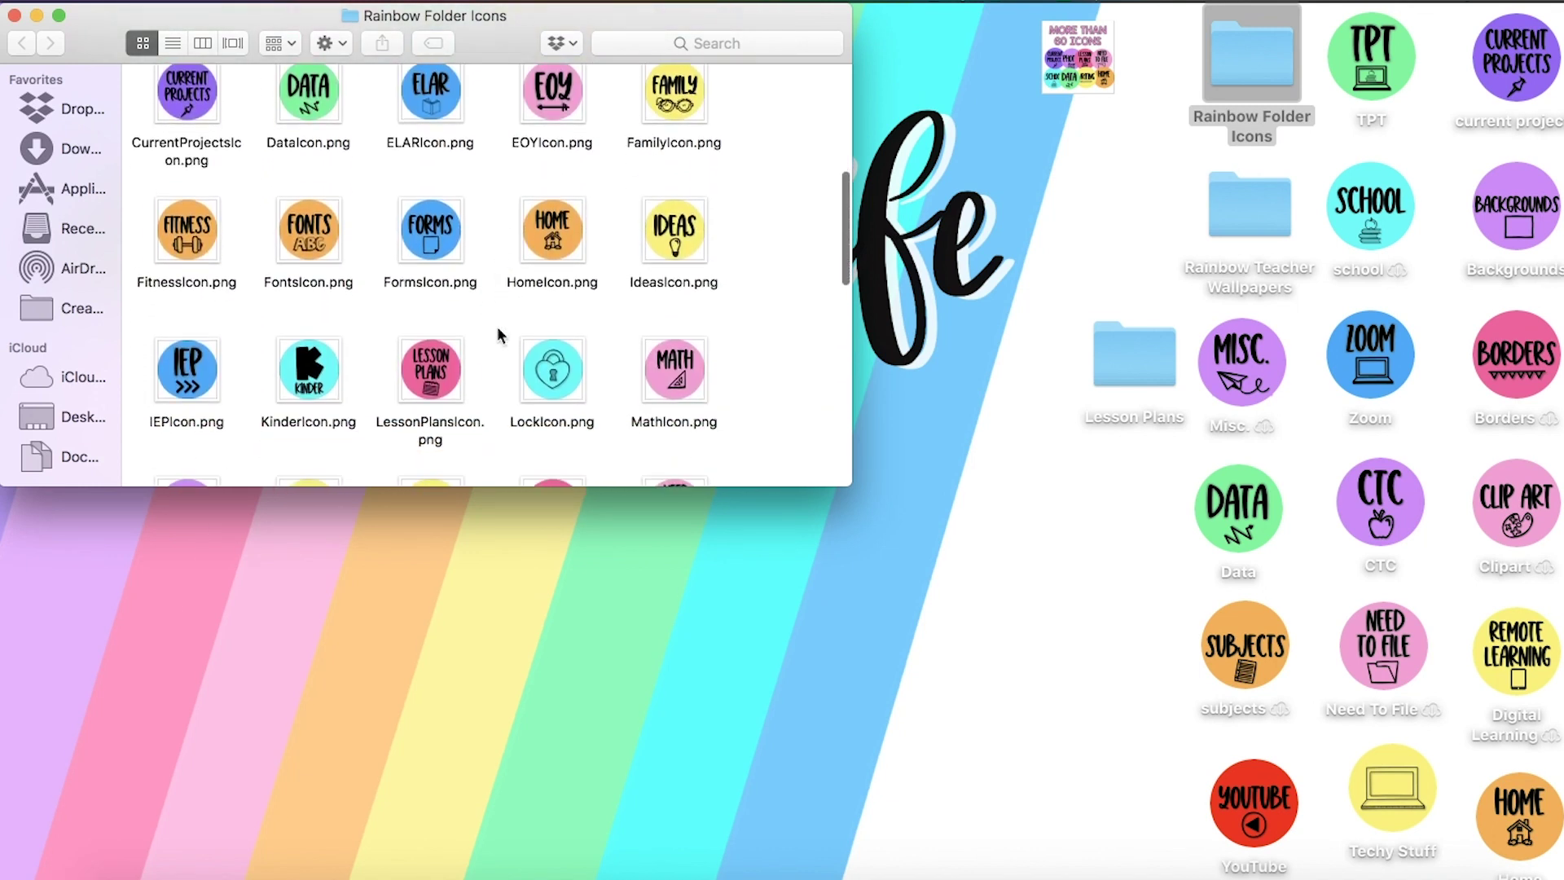
{"action": "double_click", "coordinate": [446, 282]}
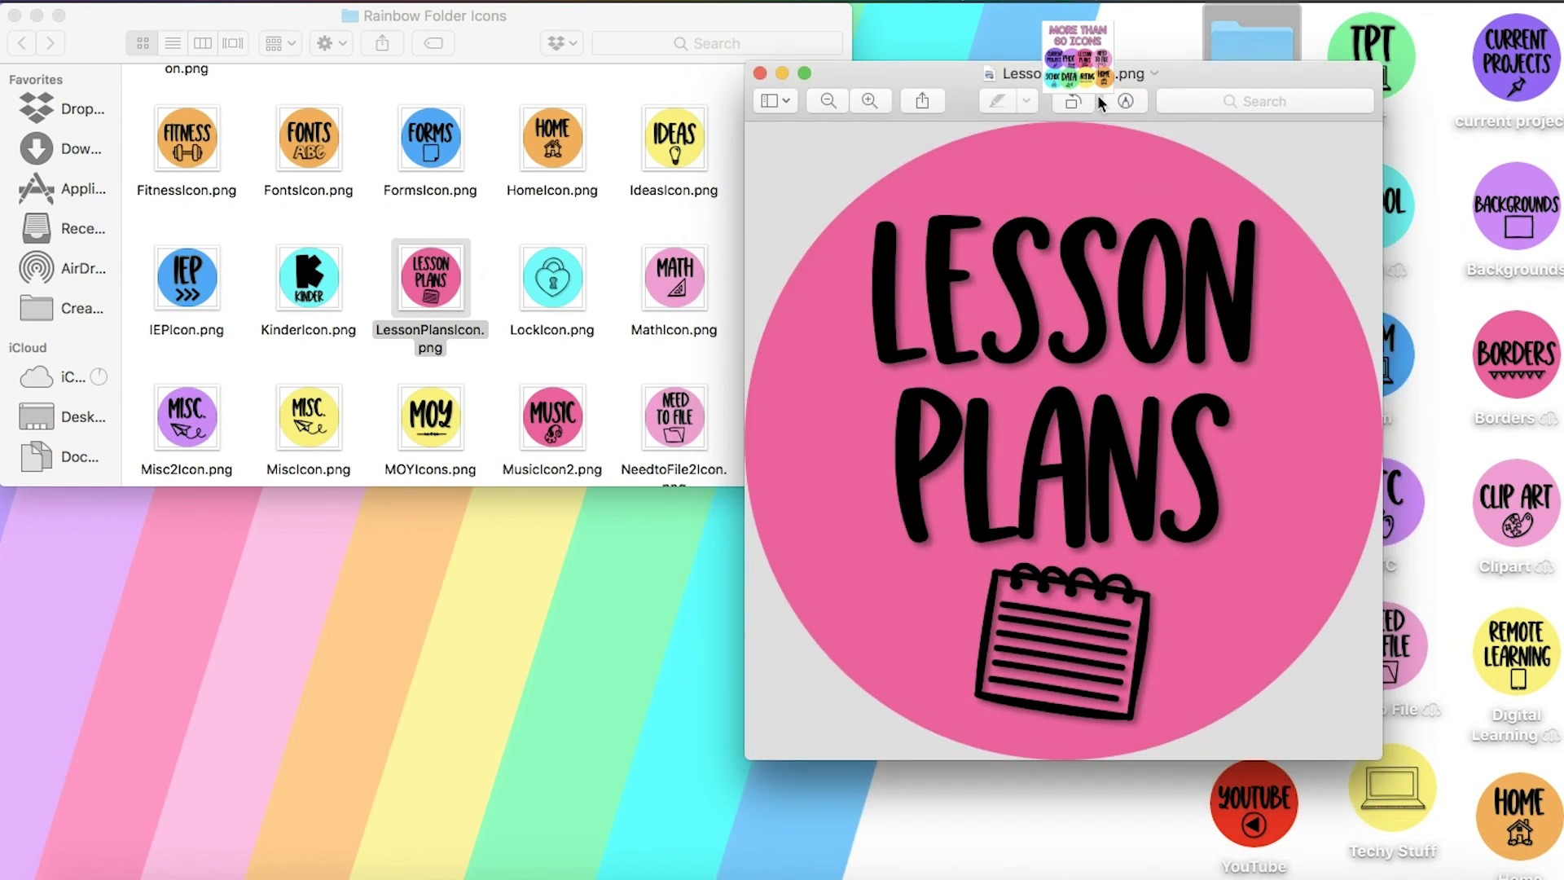
{"action": "left_click_drag", "start_coordinate": [1283, 73], "coordinate": [531, 76]}
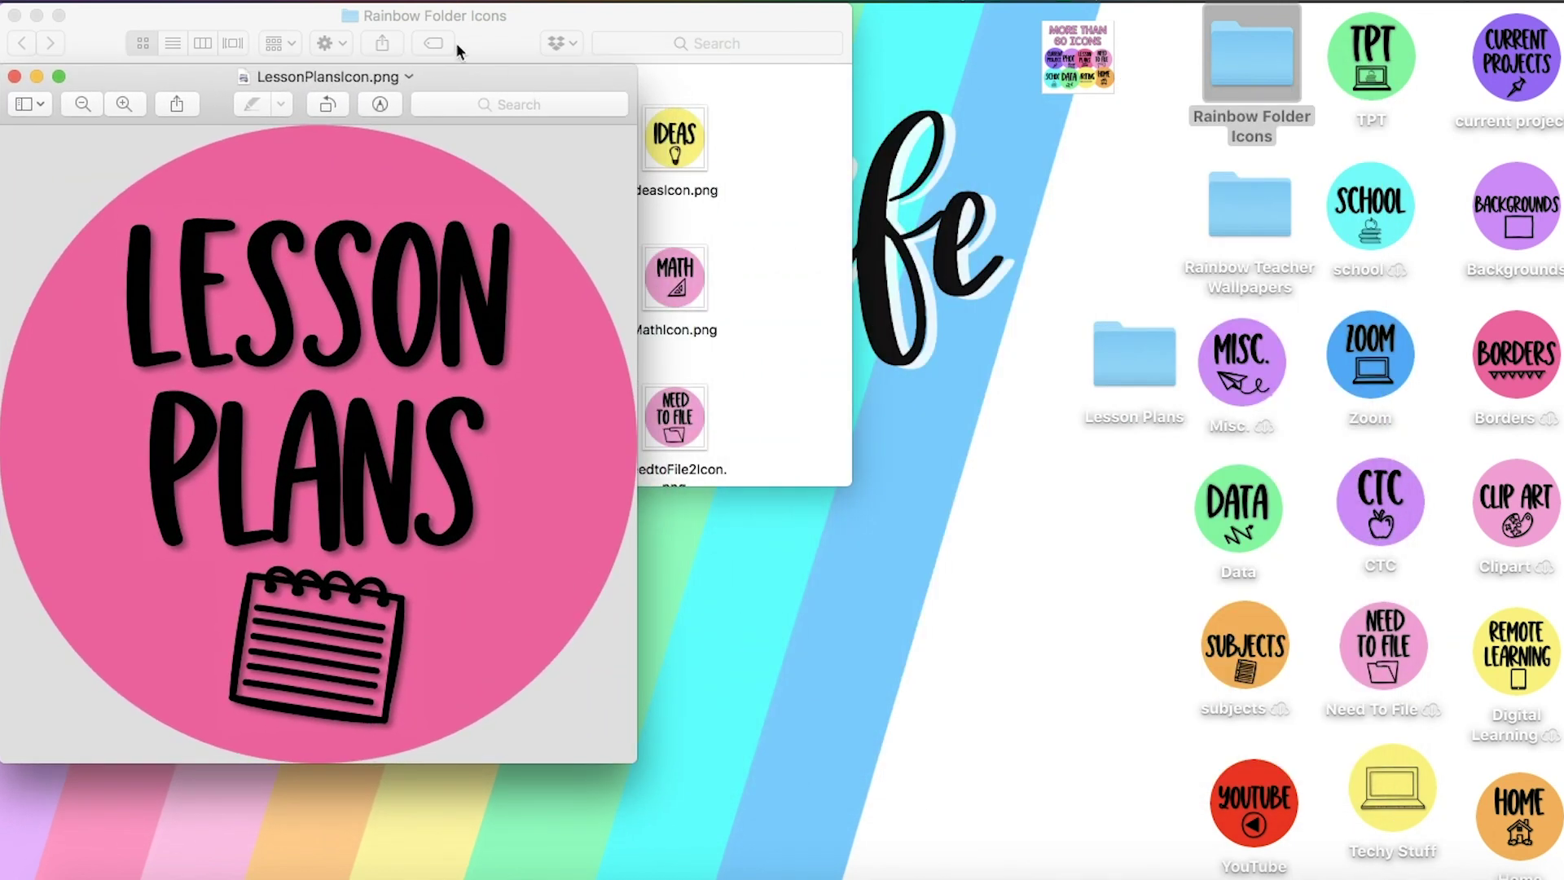
{"action": "left_click", "coordinate": [37, 15]}
{"action": "left_click_drag", "start_coordinate": [196, 71], "coordinate": [253, 67]}
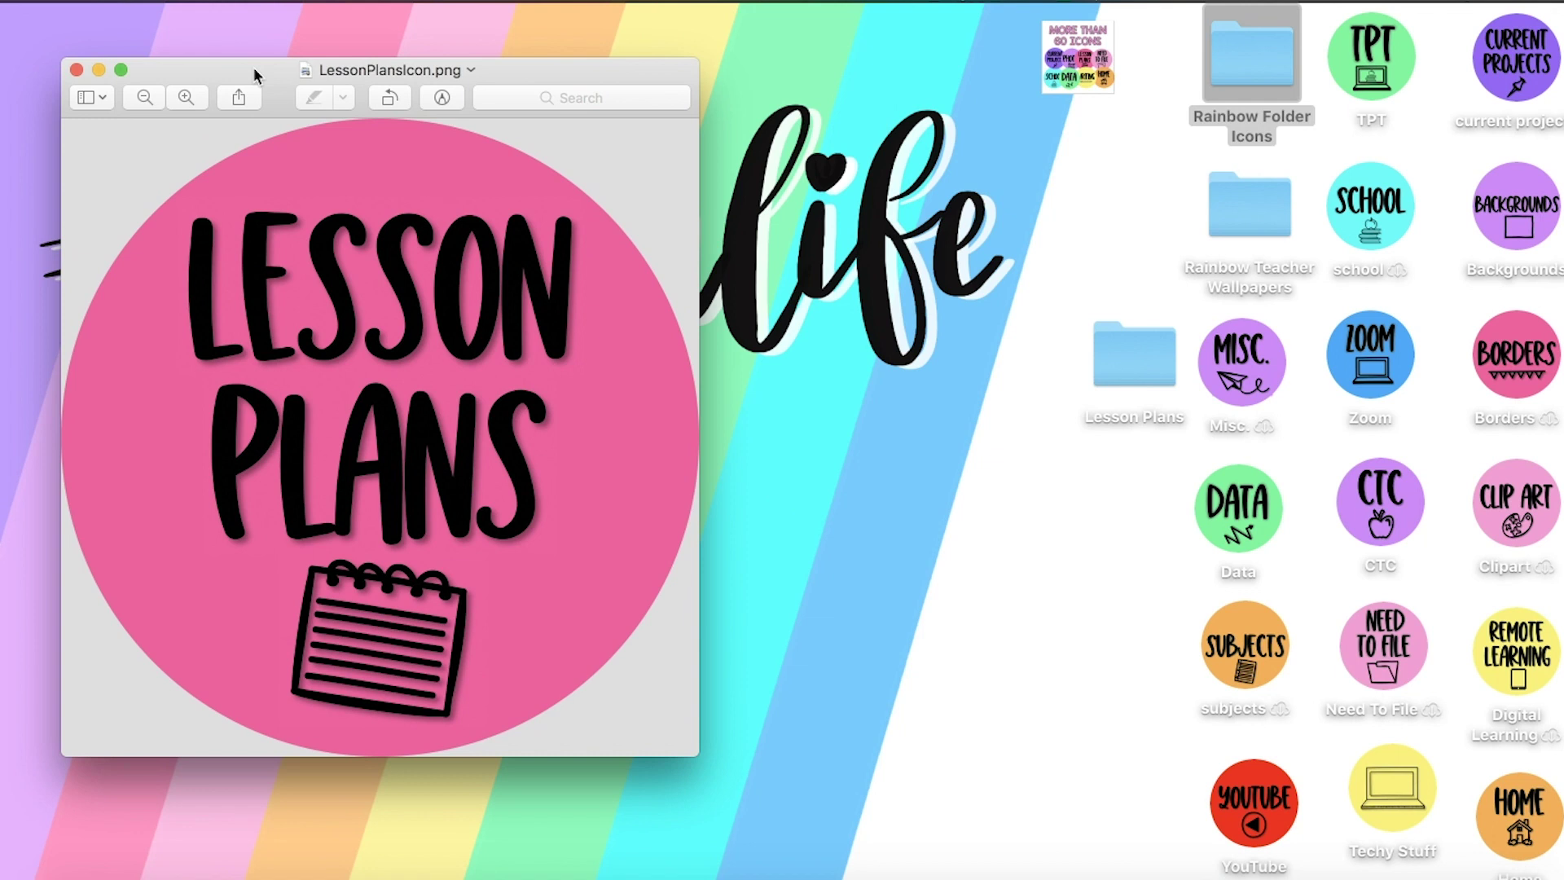
- Select all of LessonPlansIcon.png in Preview and copy it to the clipboard
{"action": "left_click", "coordinate": [155, 2]}
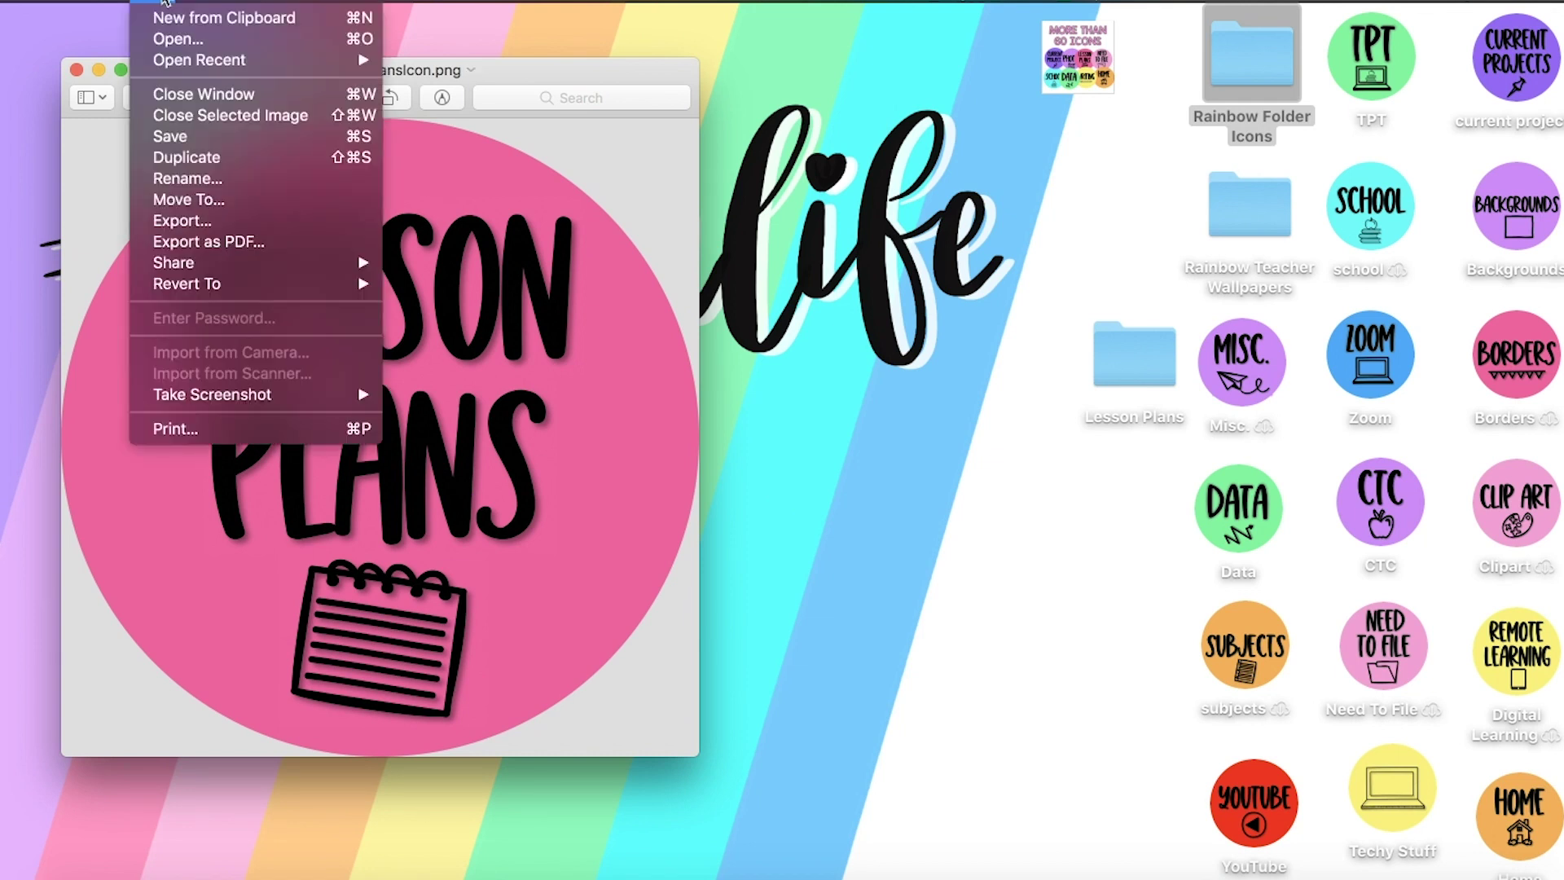
{"action": "mouse_move", "coordinate": [200, 0]}
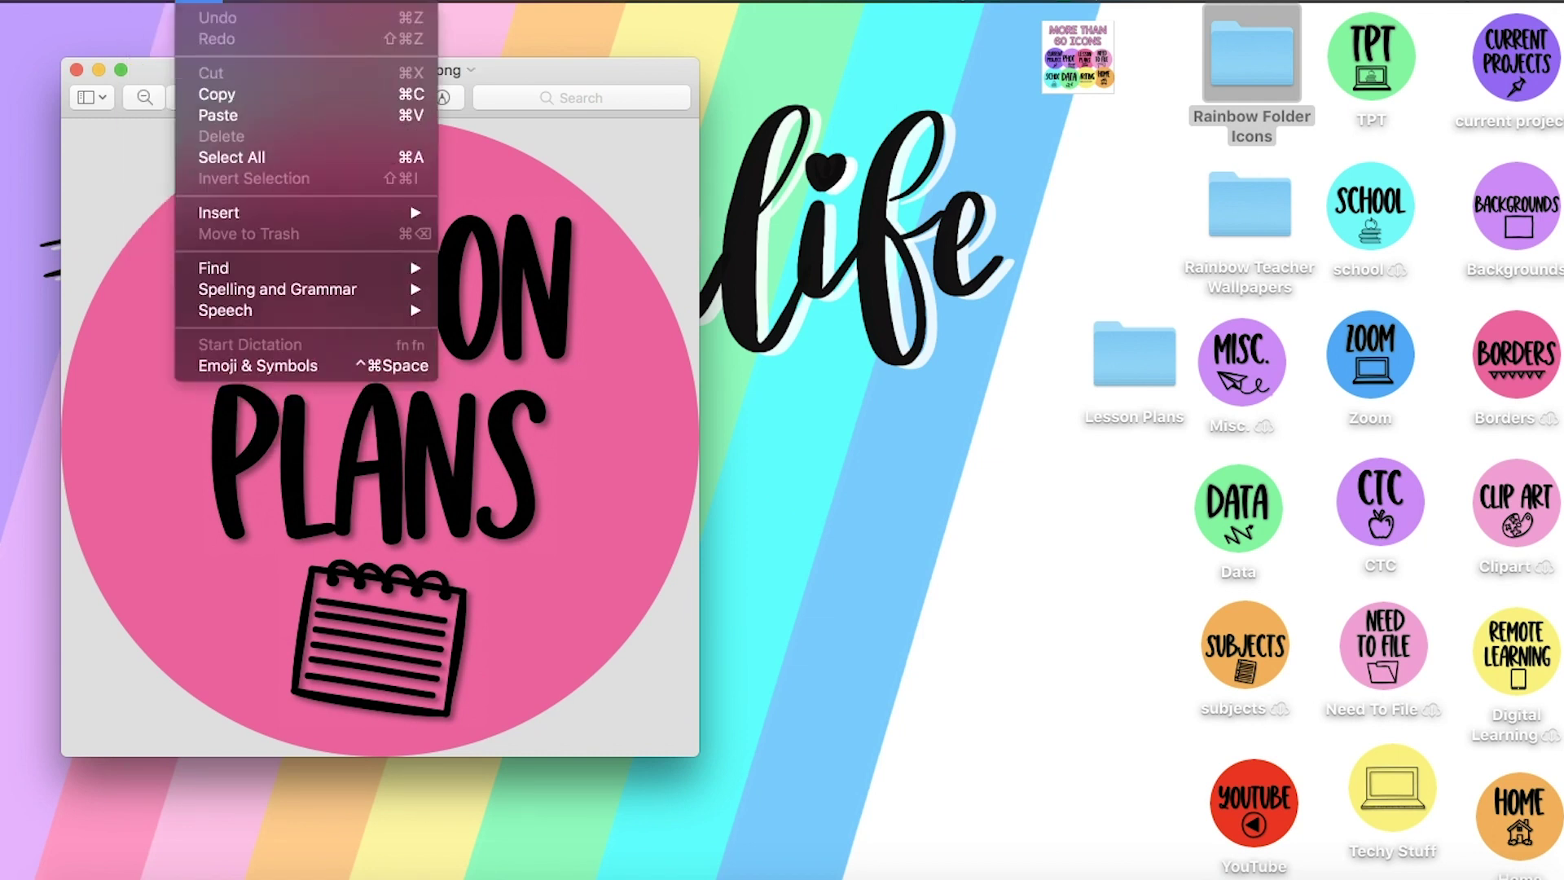
{"action": "left_click", "coordinate": [216, 158]}
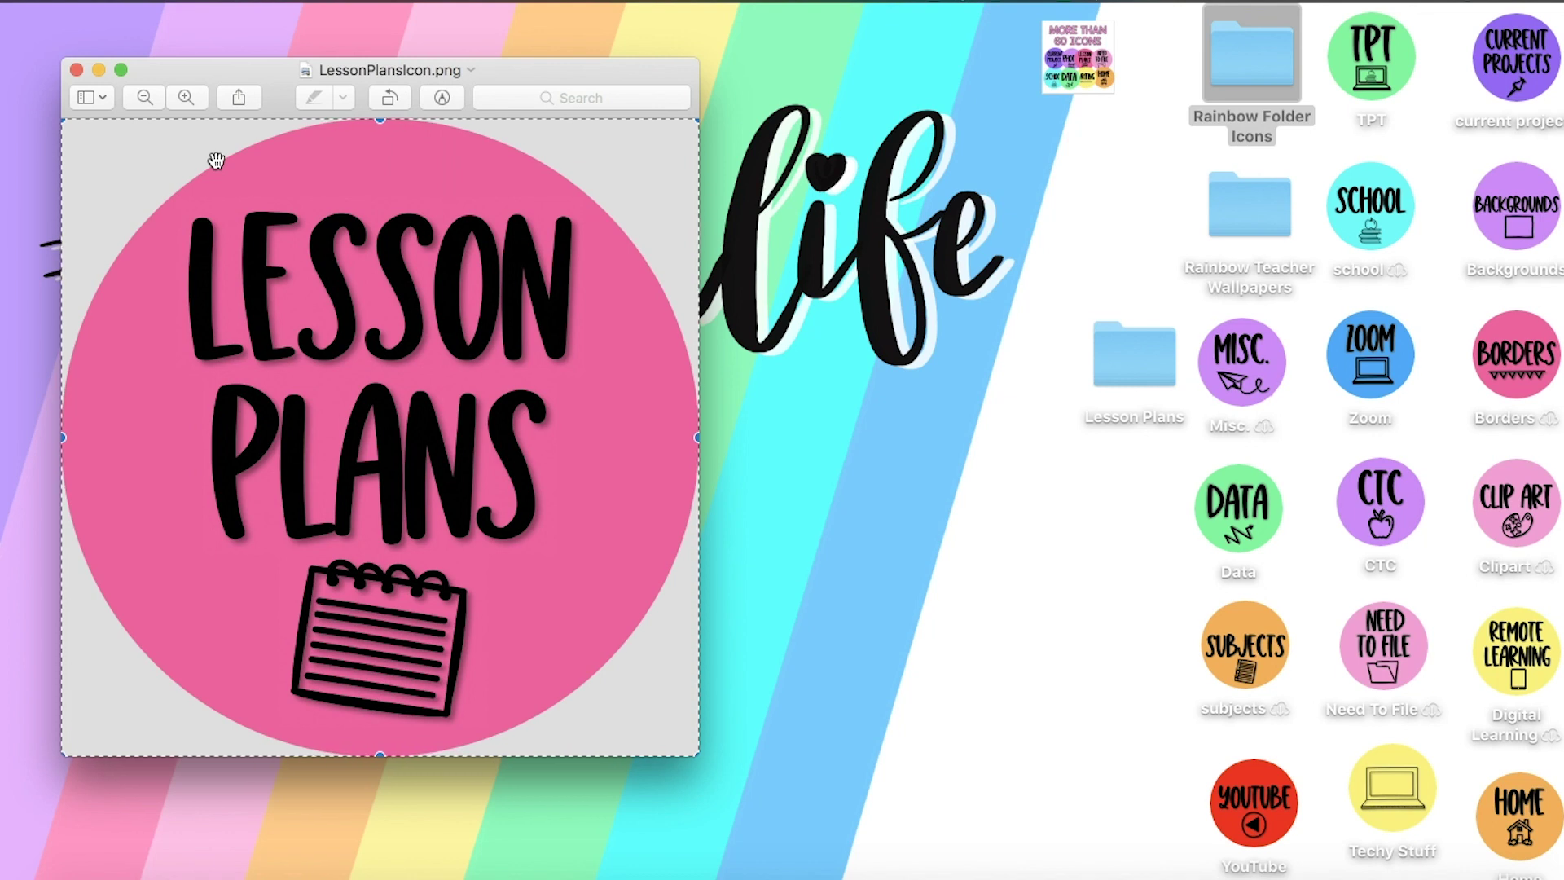
{"action": "left_click", "coordinate": [216, 2]}
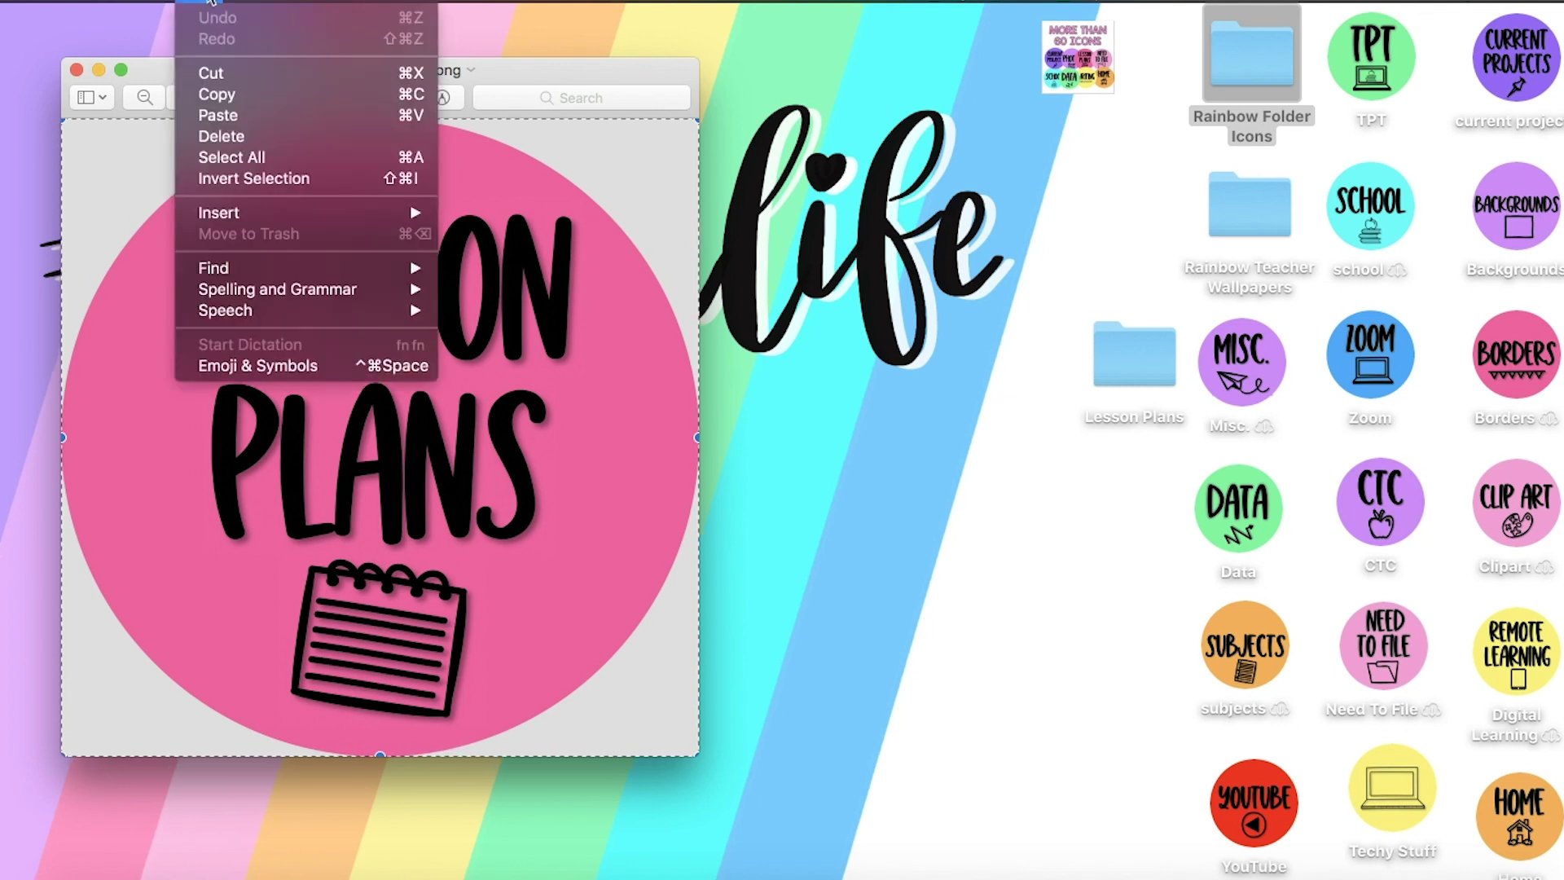
{"action": "left_click", "coordinate": [234, 99]}
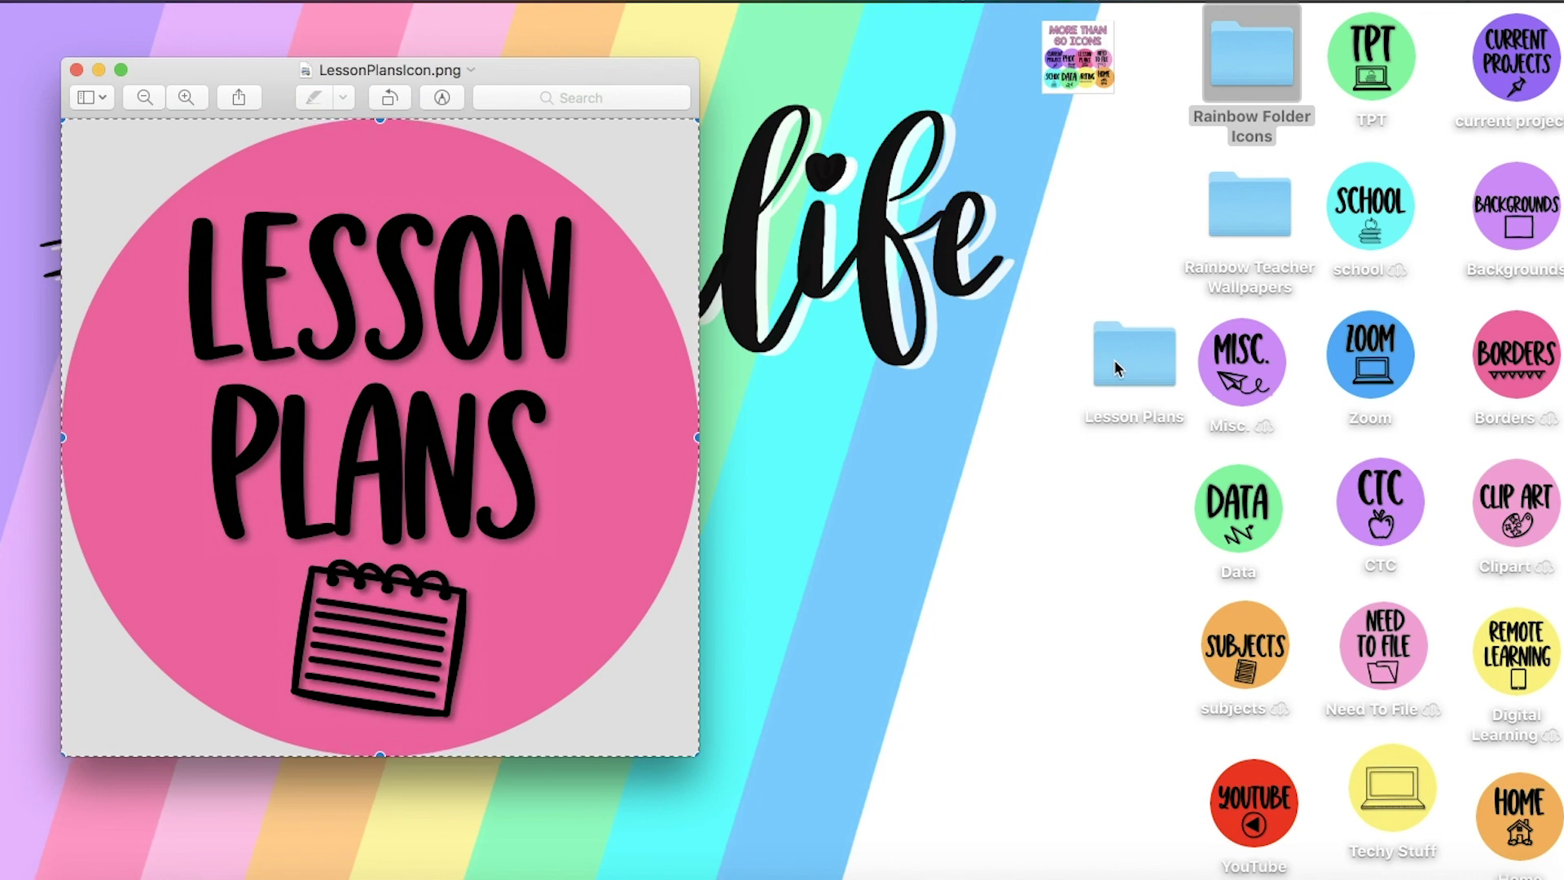
- Open Get Info for the Lesson Plans folder and minimize the Preview window out of the way
{"action": "right_click", "coordinate": [1147, 358]}
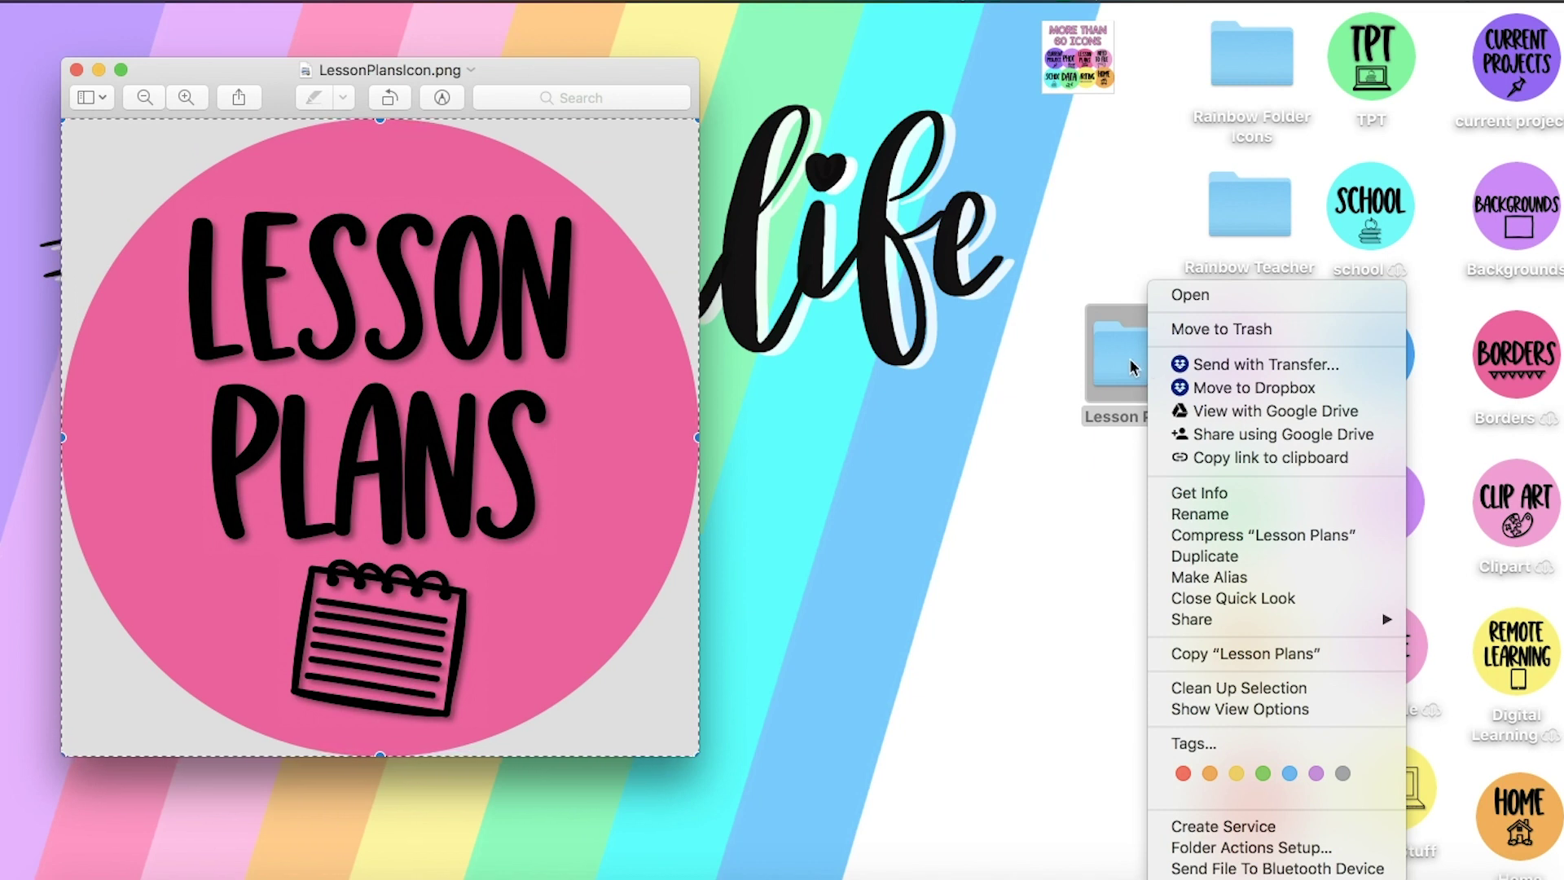
{"action": "left_click", "coordinate": [1196, 493]}
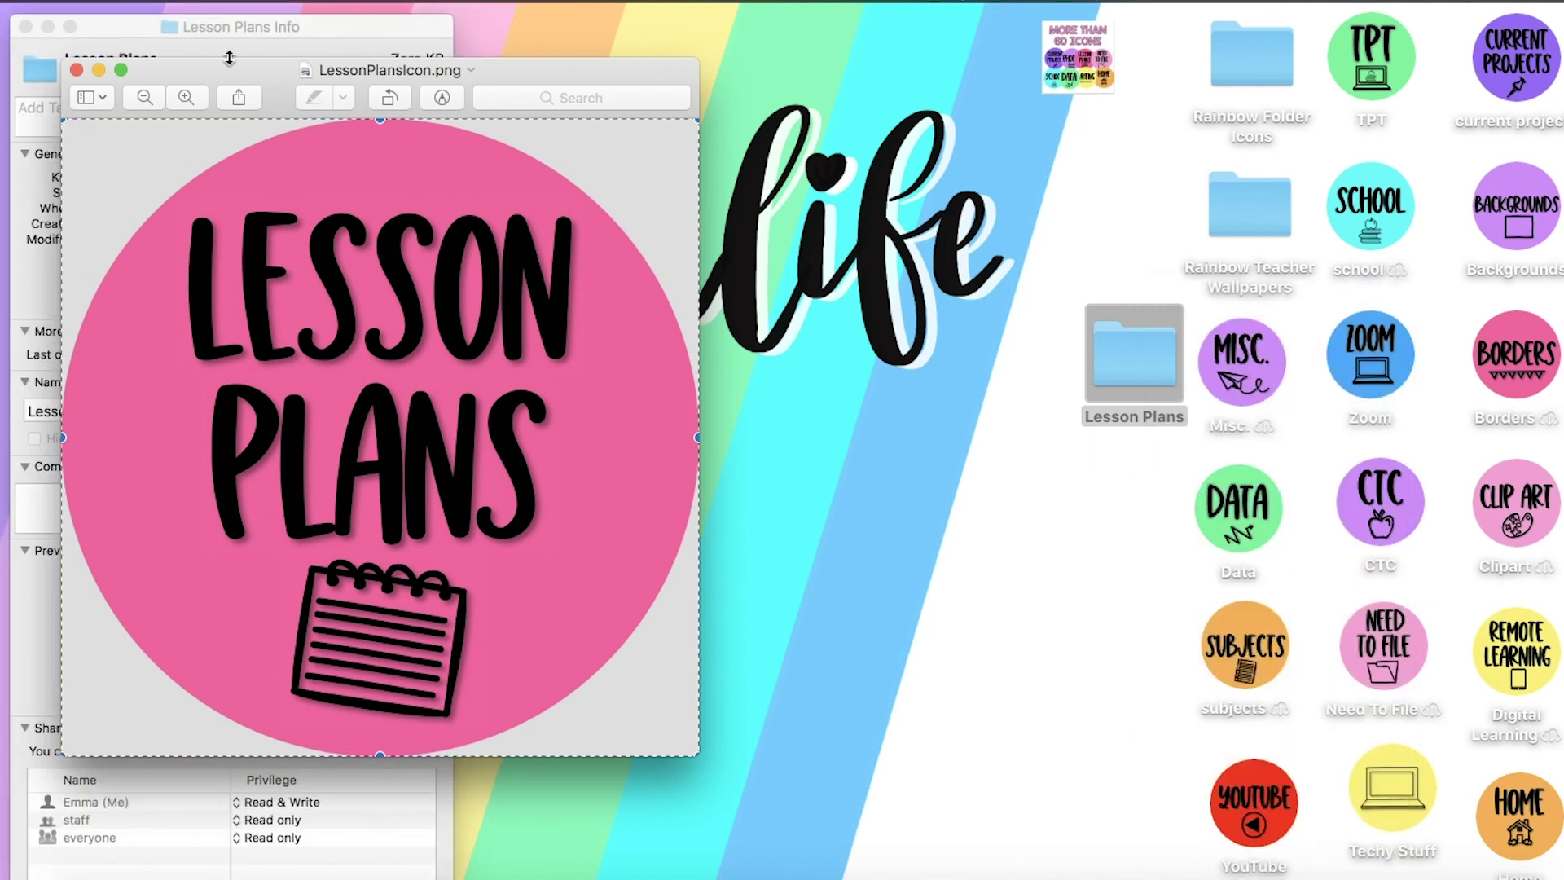
{"action": "left_click_drag", "start_coordinate": [228, 67], "coordinate": [780, 200]}
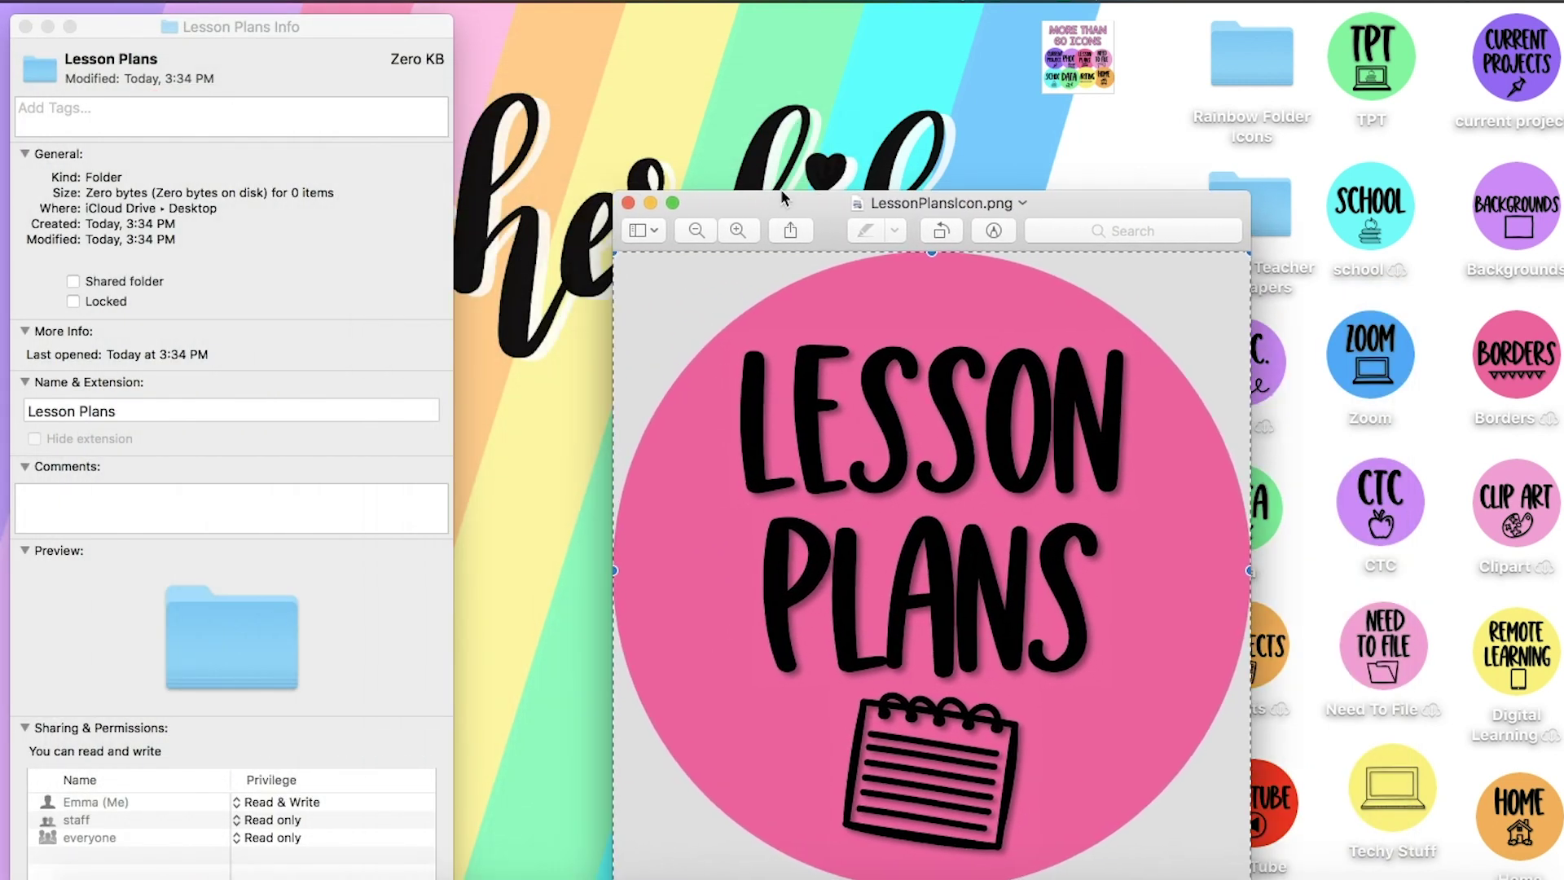
{"action": "left_click", "coordinate": [649, 202]}
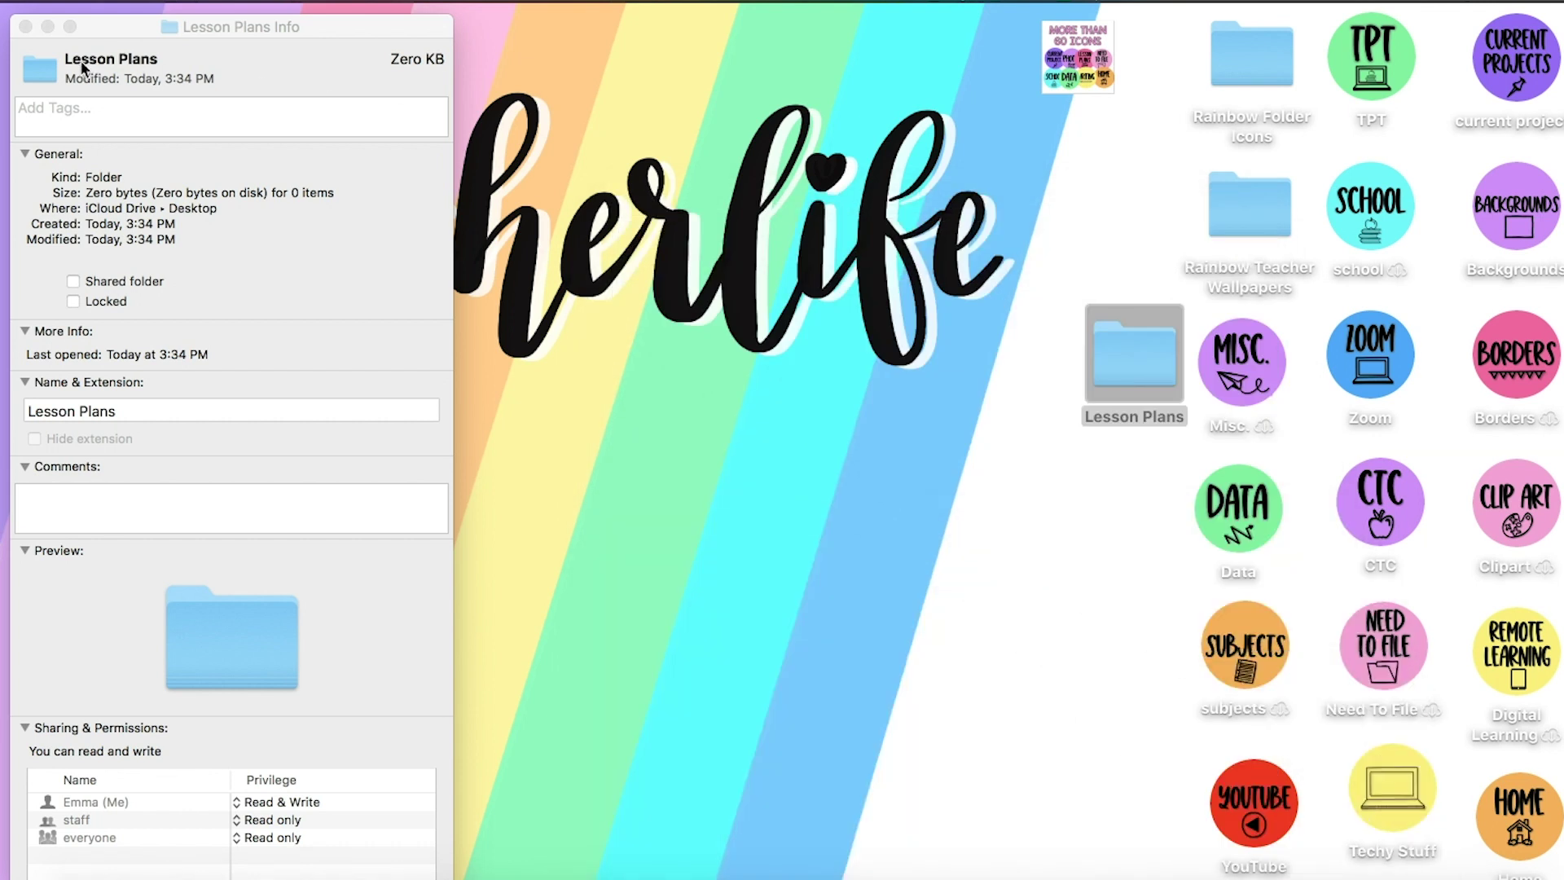
- Paste the pink Lesson Plans image over the folder's icon and close the Info window
{"action": "left_click", "coordinate": [42, 71]}
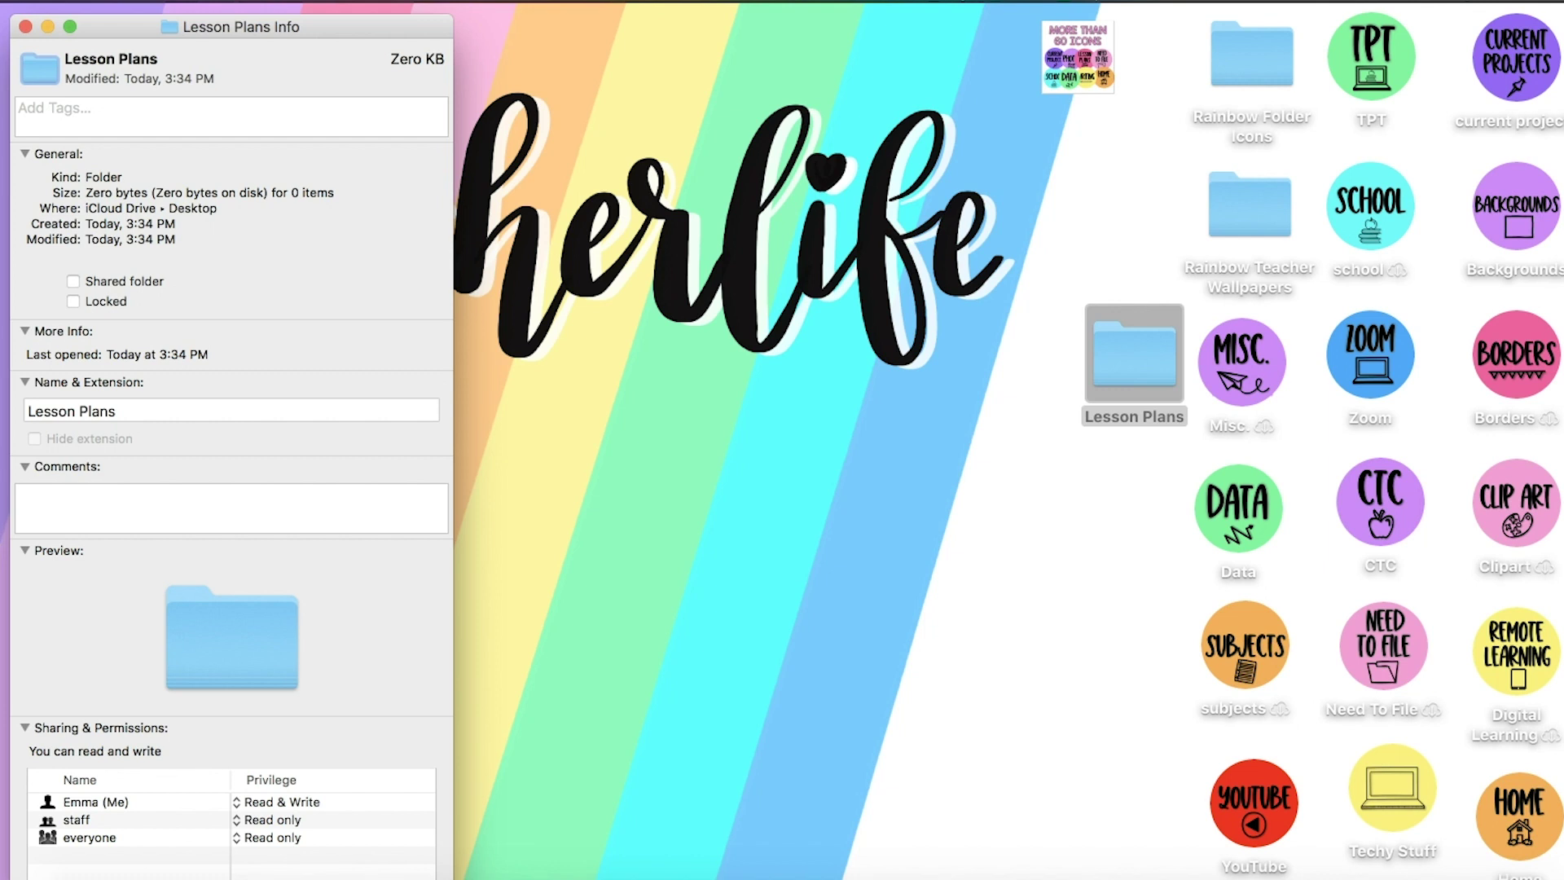
{"action": "left_click", "coordinate": [220, 0]}
{"action": "mouse_move", "coordinate": [74, 0]}
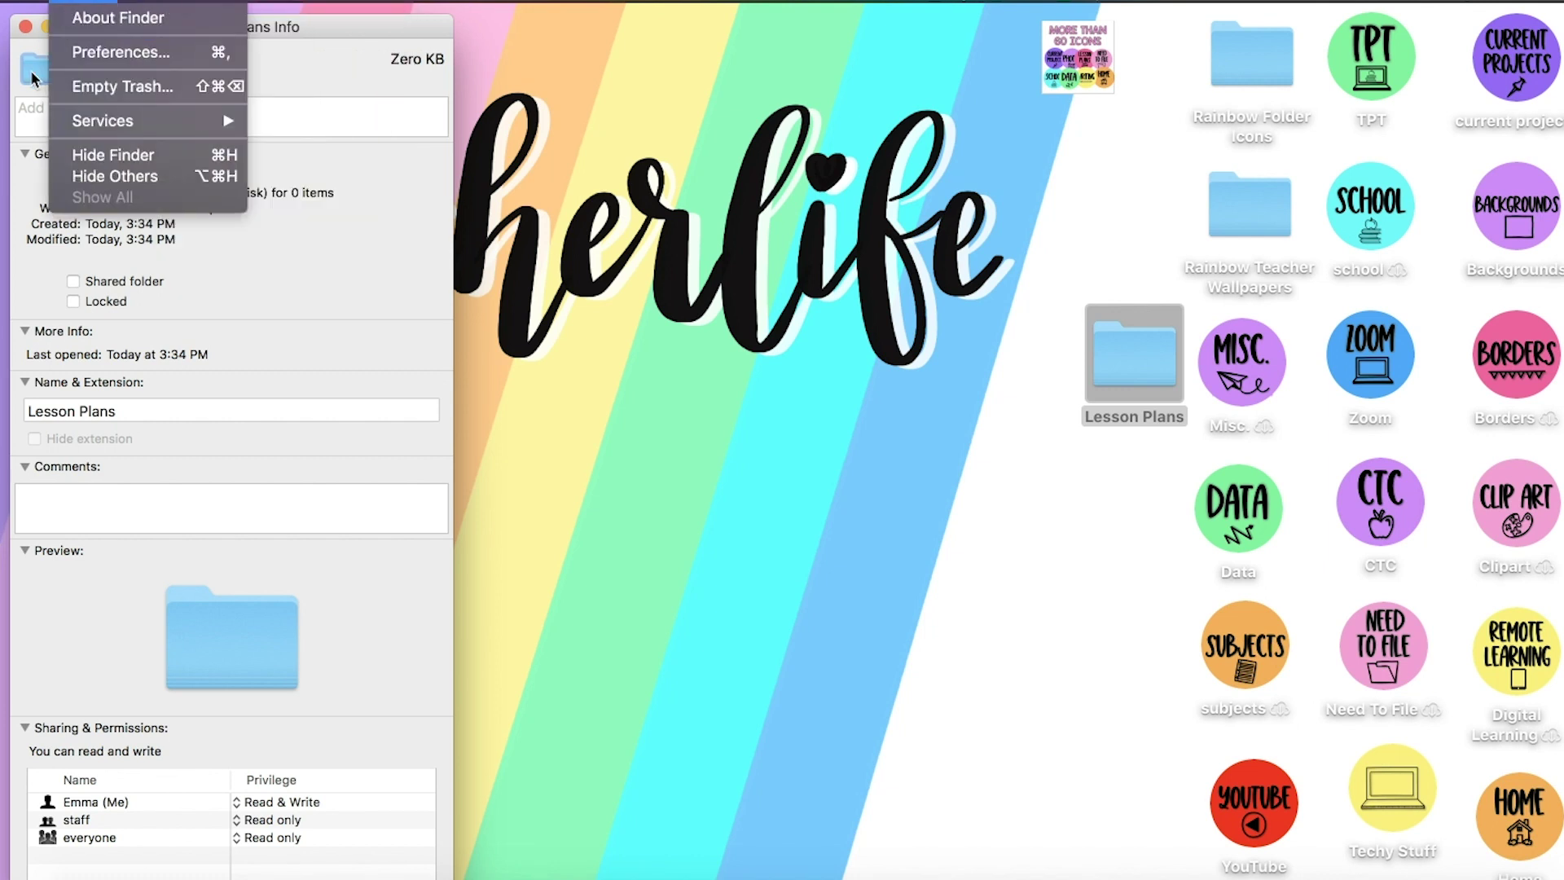
{"action": "mouse_move", "coordinate": [191, 0]}
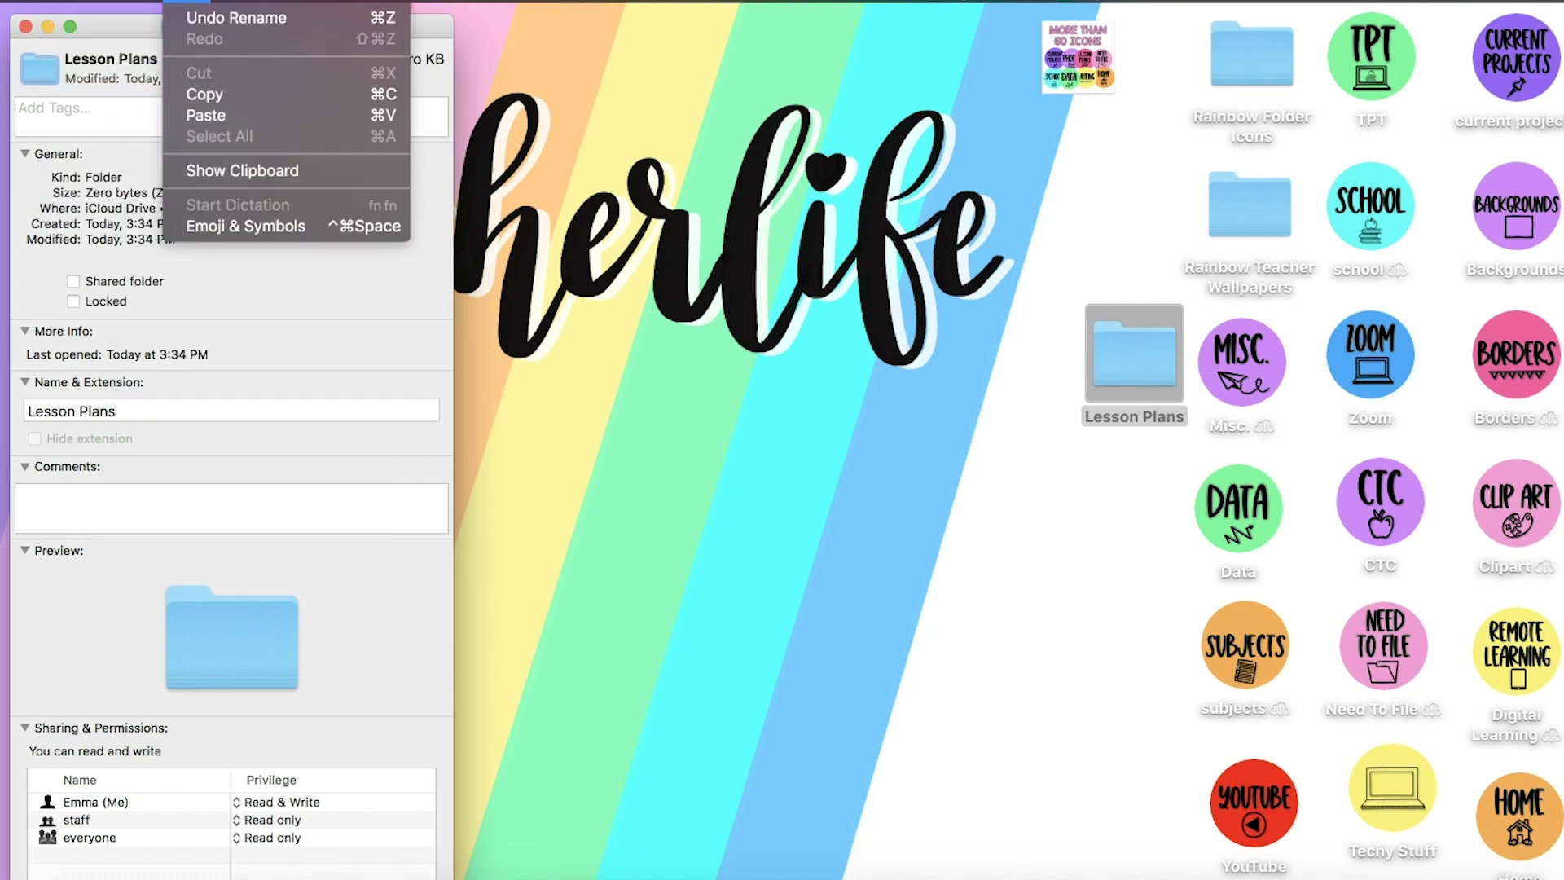
{"action": "left_click", "coordinate": [204, 115]}
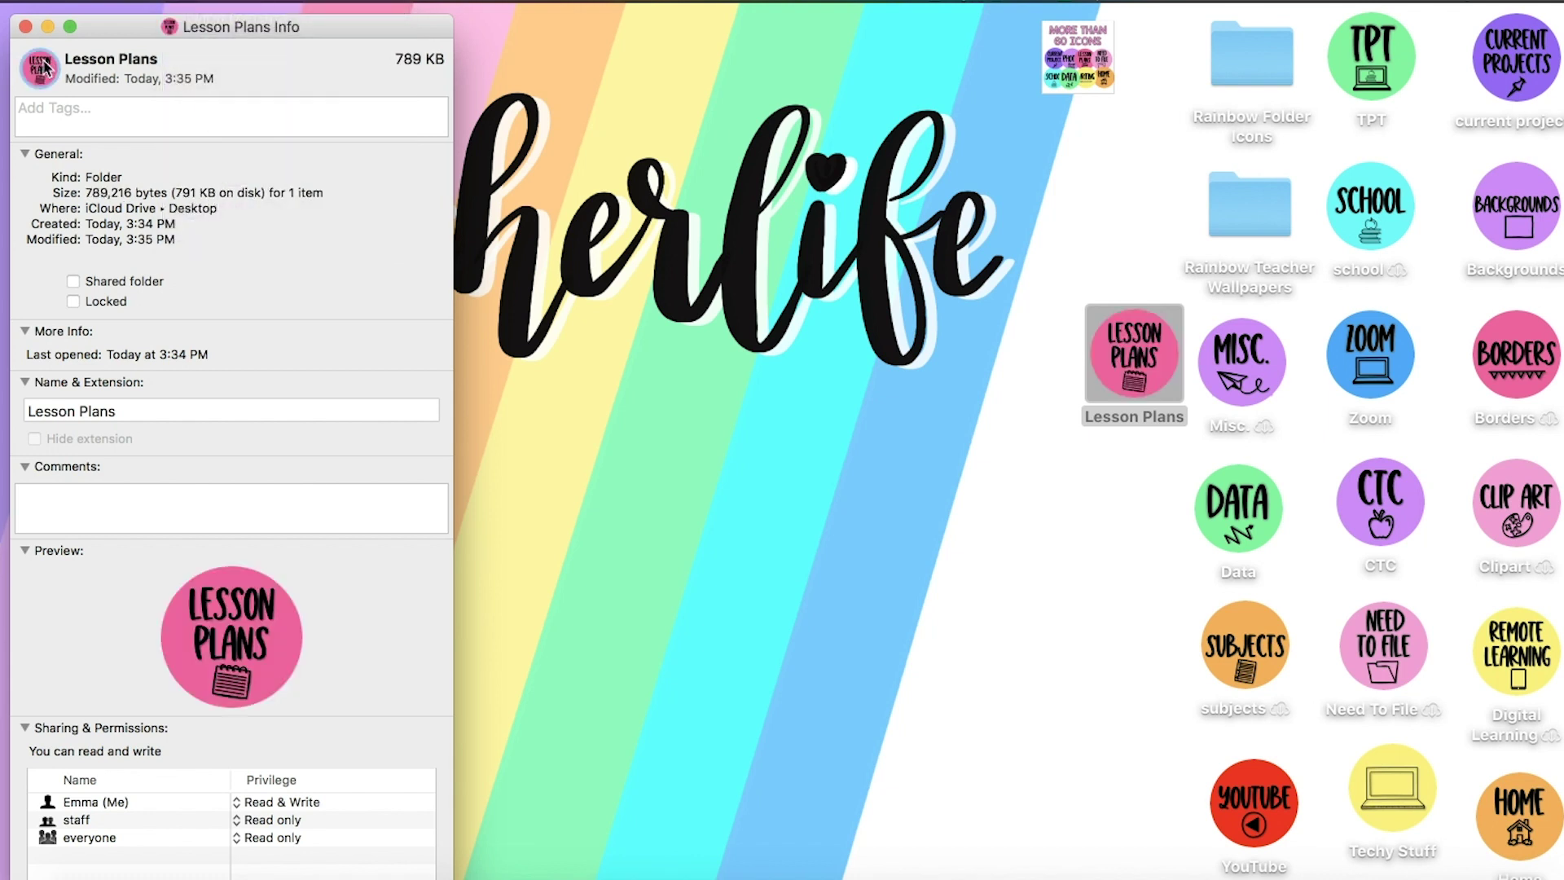
{"action": "left_click", "coordinate": [25, 26]}
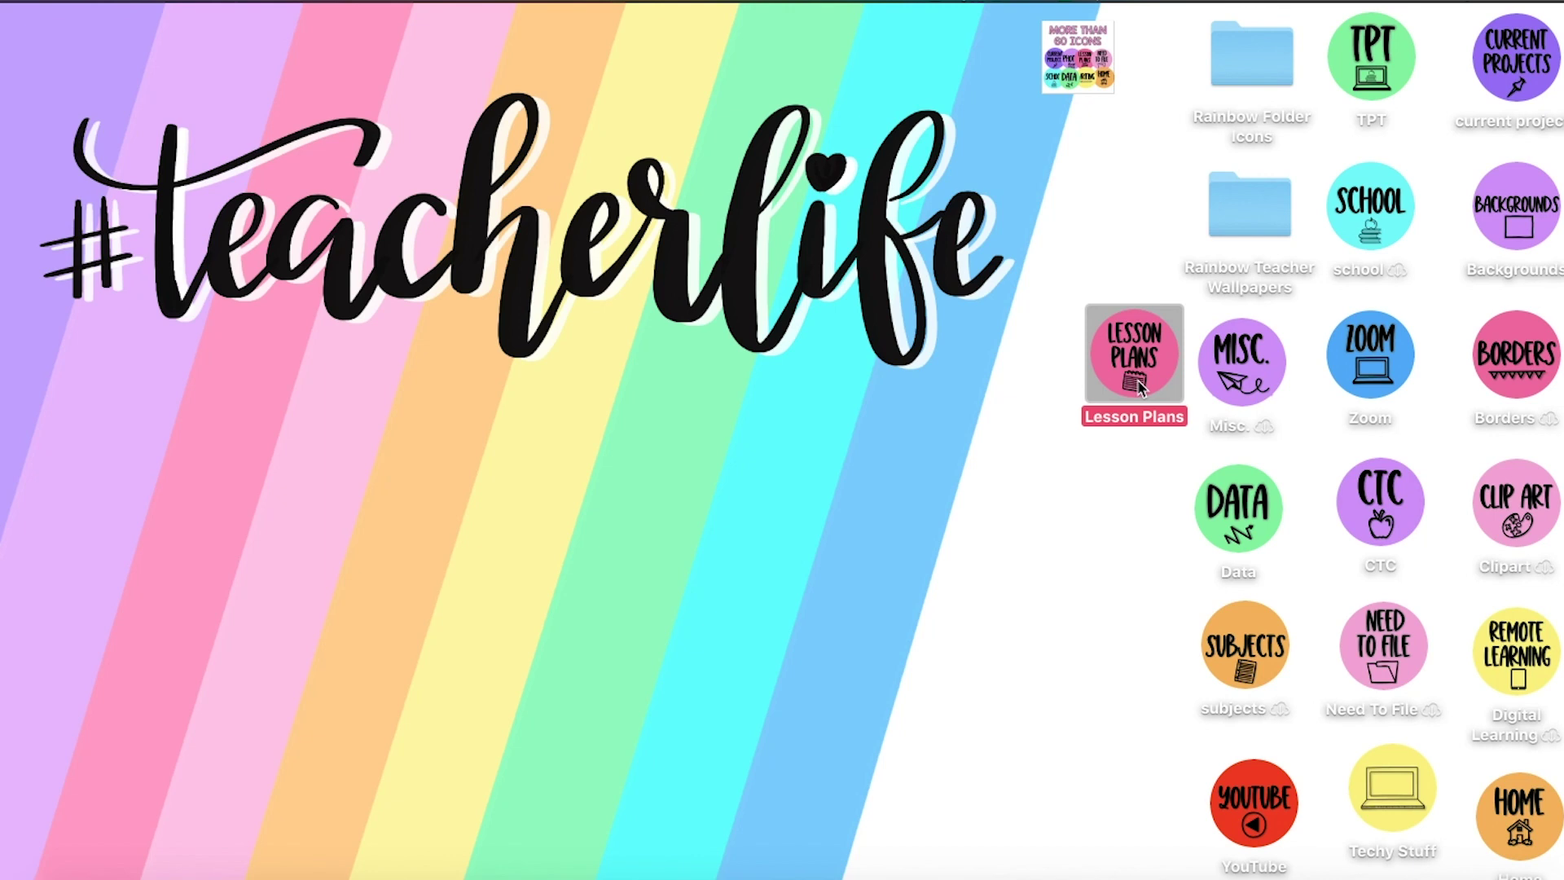
{"action": "left_click", "coordinate": [1361, 877]}
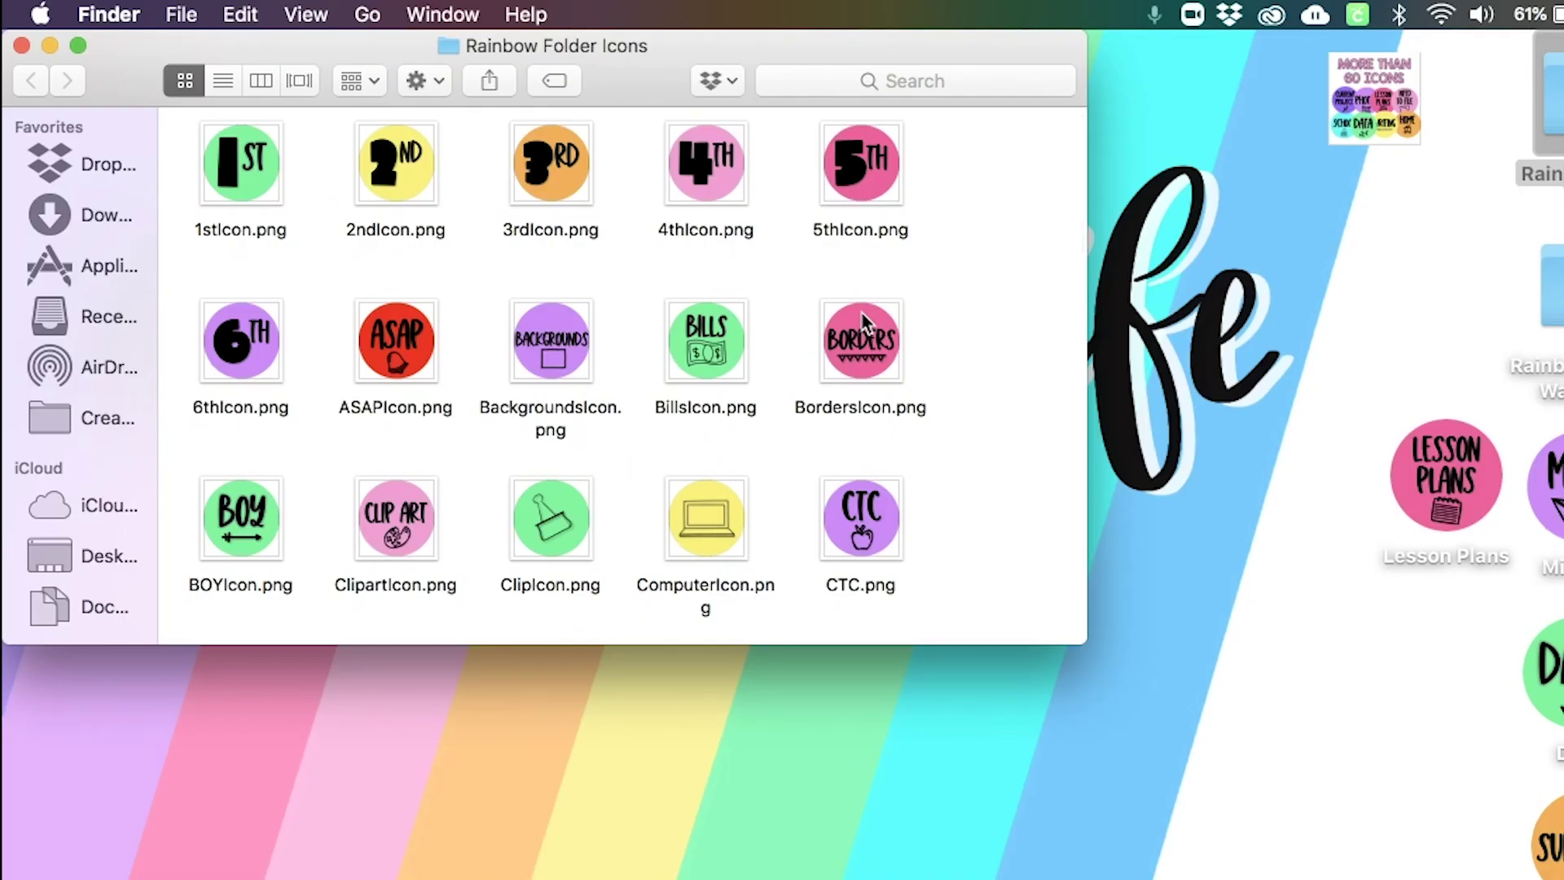
{"action": "scroll", "coordinate": [862, 314], "scroll_direction": "down", "scroll_amount": 8}
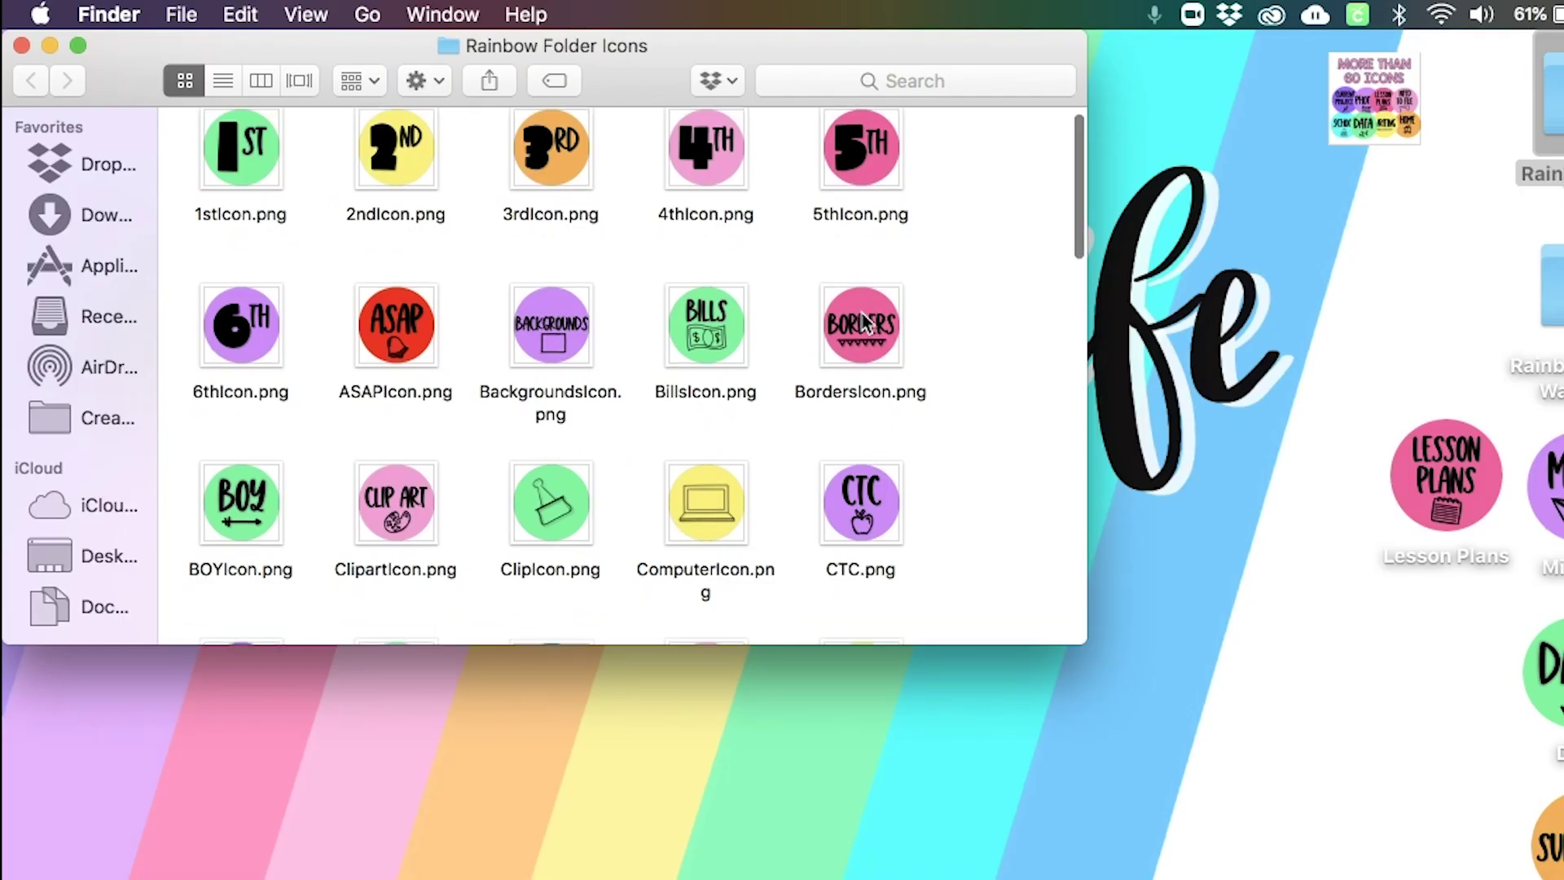
{"action": "key", "text": "l"}
{"action": "scroll", "coordinate": [862, 315], "scroll_direction": "down", "scroll_amount": 8}
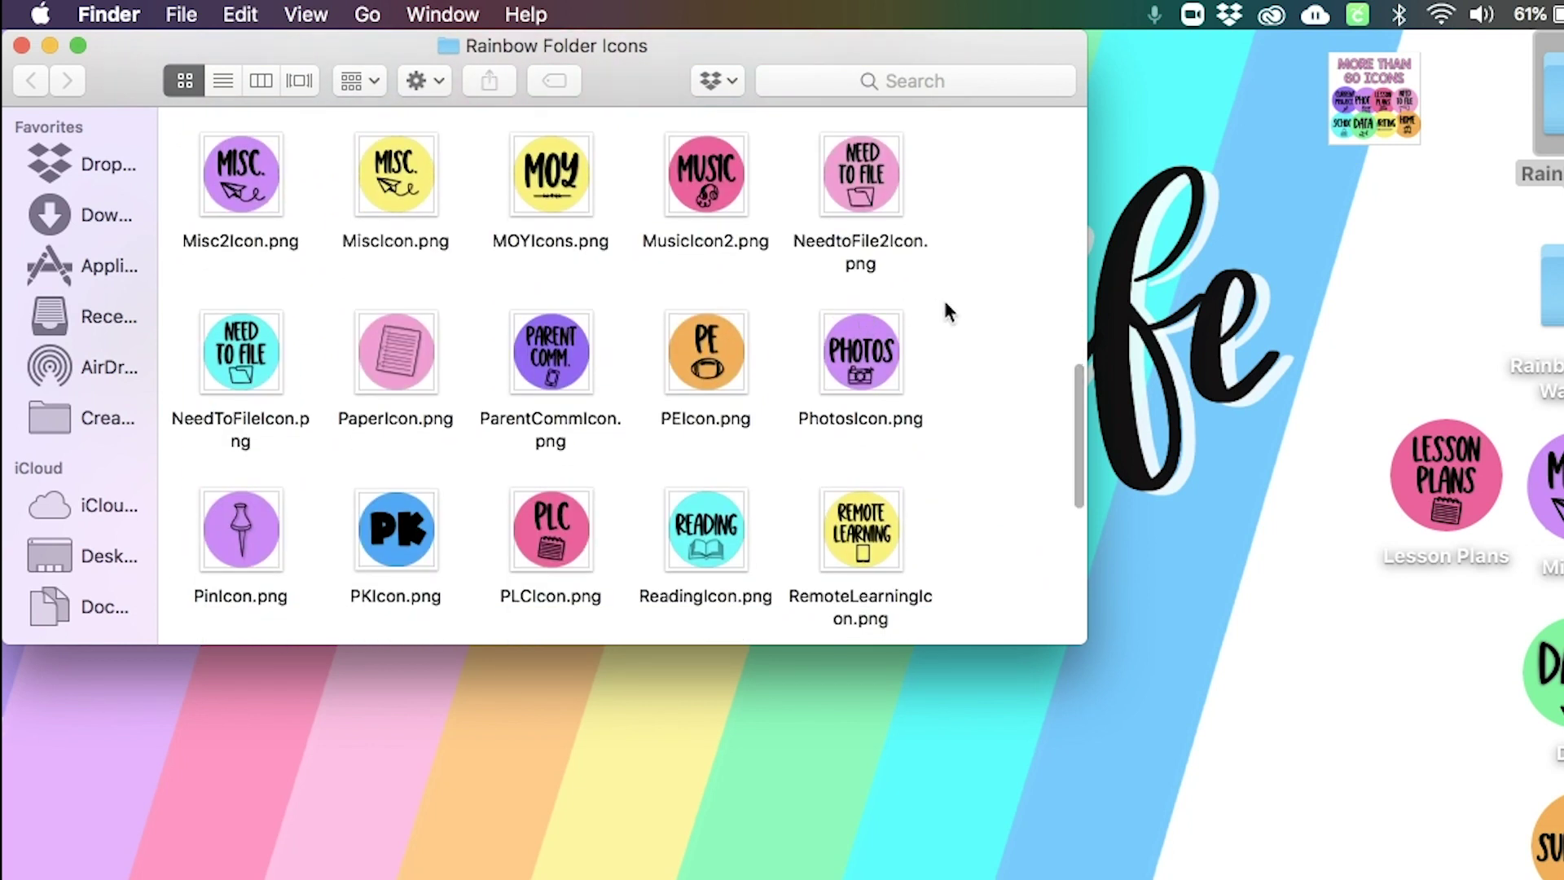
{"action": "scroll", "coordinate": [946, 305], "scroll_direction": "down", "scroll_amount": 6}
{"action": "scroll", "coordinate": [947, 311], "scroll_direction": "down", "scroll_amount": 3}
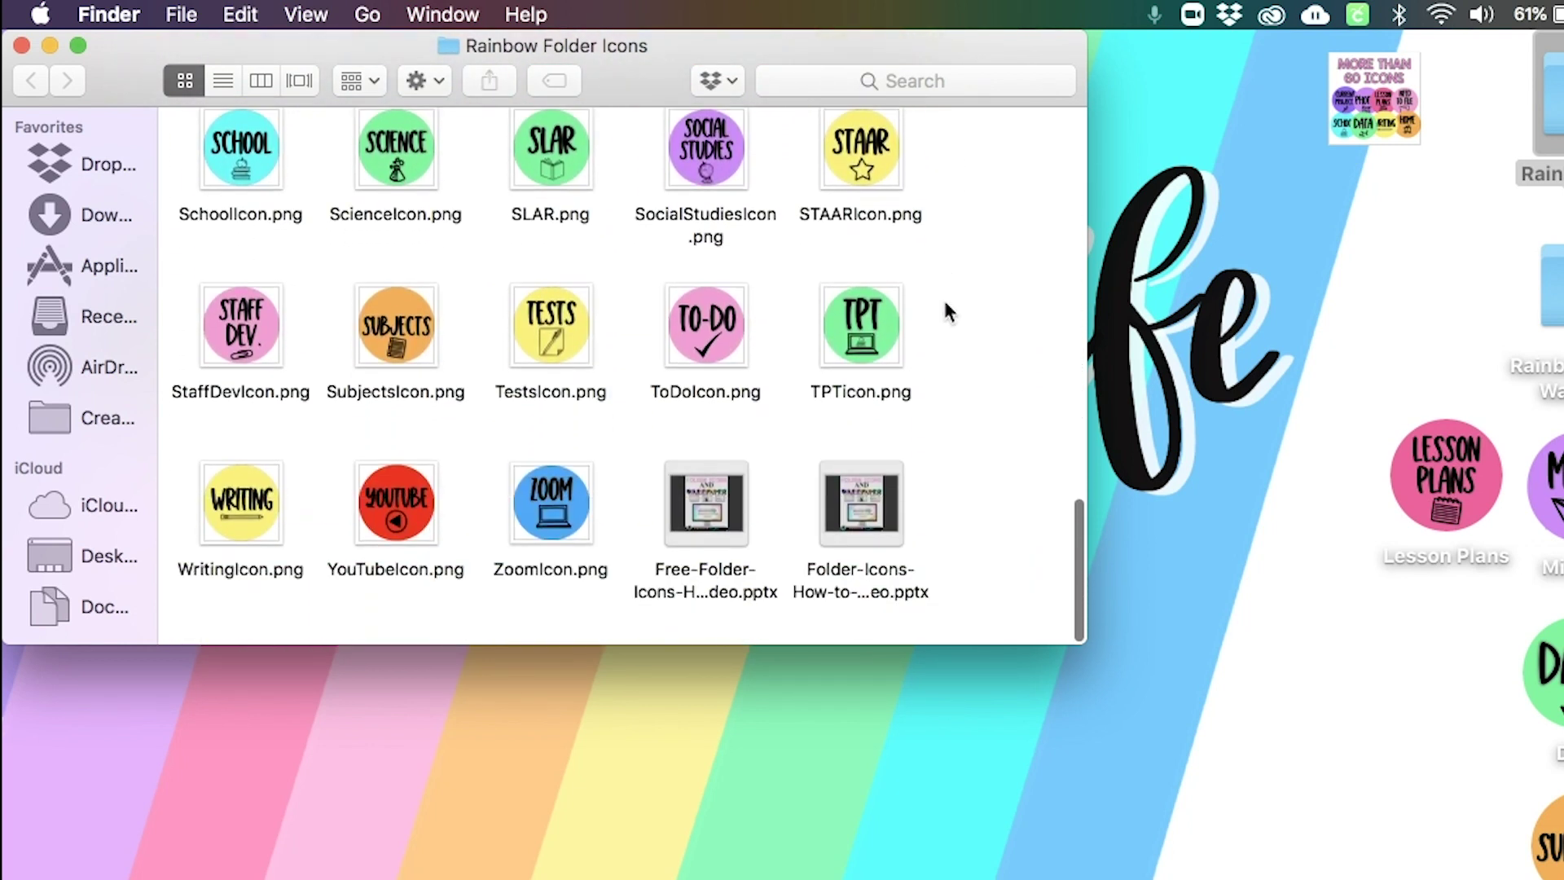
{"action": "scroll", "coordinate": [945, 311], "scroll_direction": "up", "scroll_amount": 10}
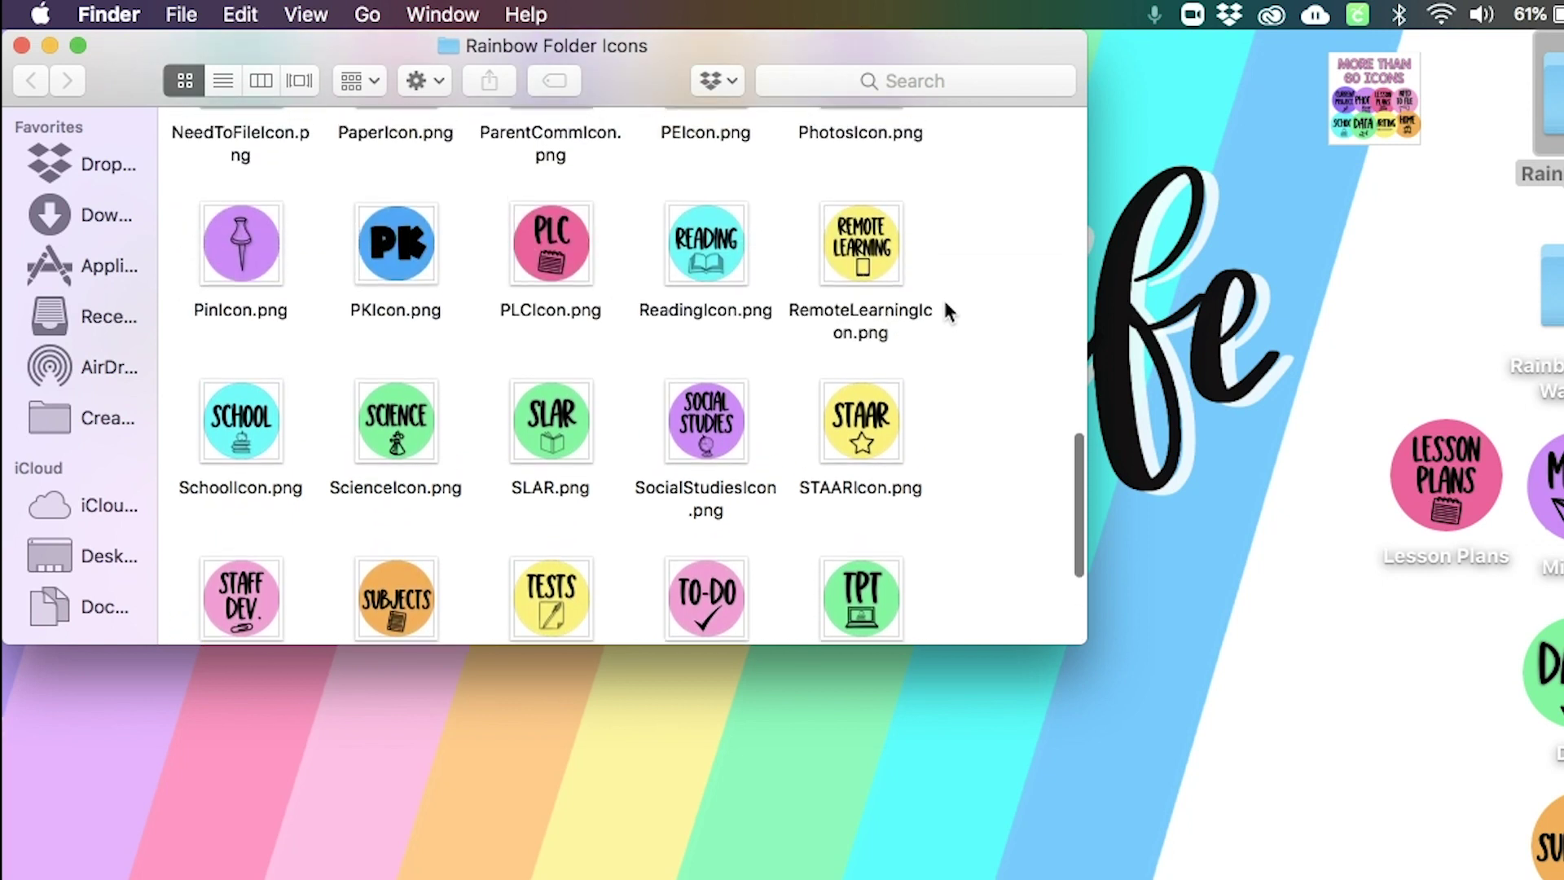
{"action": "scroll", "coordinate": [945, 311], "scroll_direction": "up", "scroll_amount": 8}
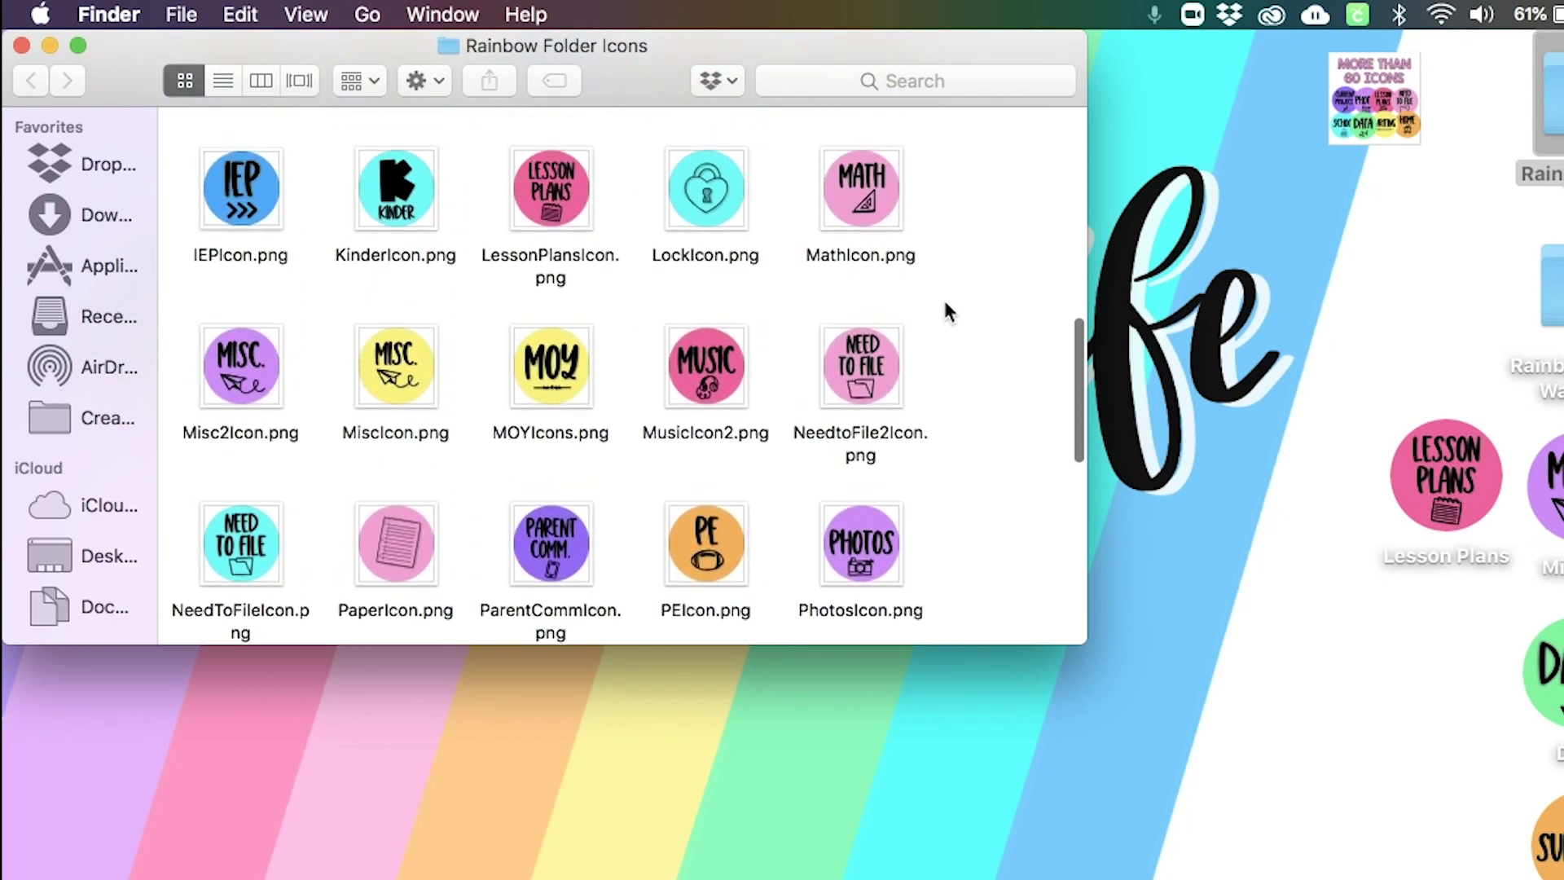
{"action": "scroll", "coordinate": [945, 311], "scroll_direction": "up", "scroll_amount": 6}
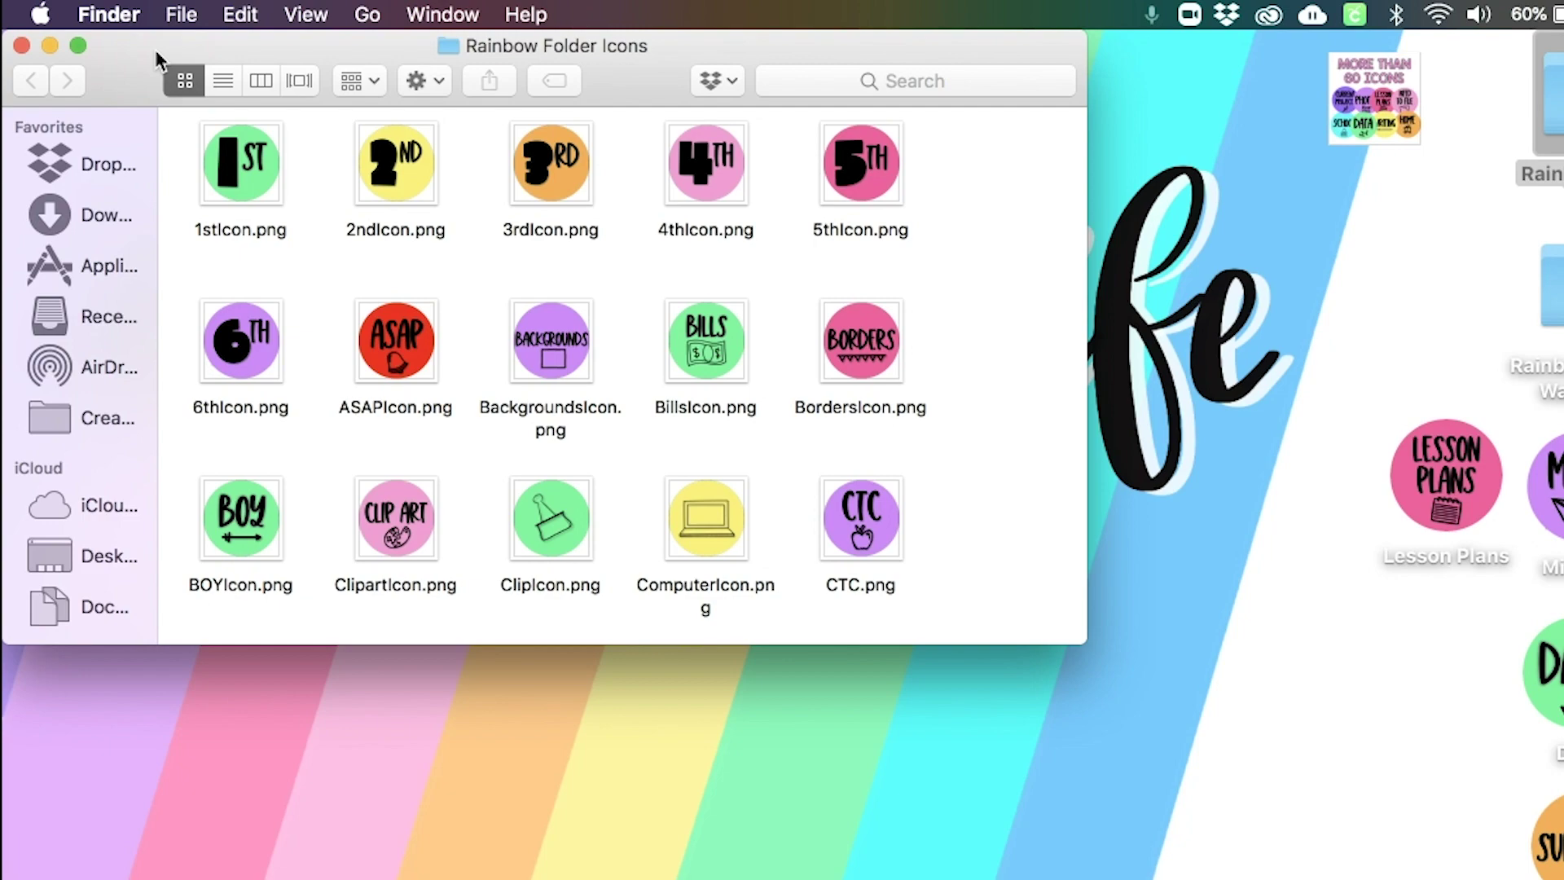
{"action": "scroll", "coordinate": [383, 416], "scroll_direction": "down", "scroll_amount": 10}
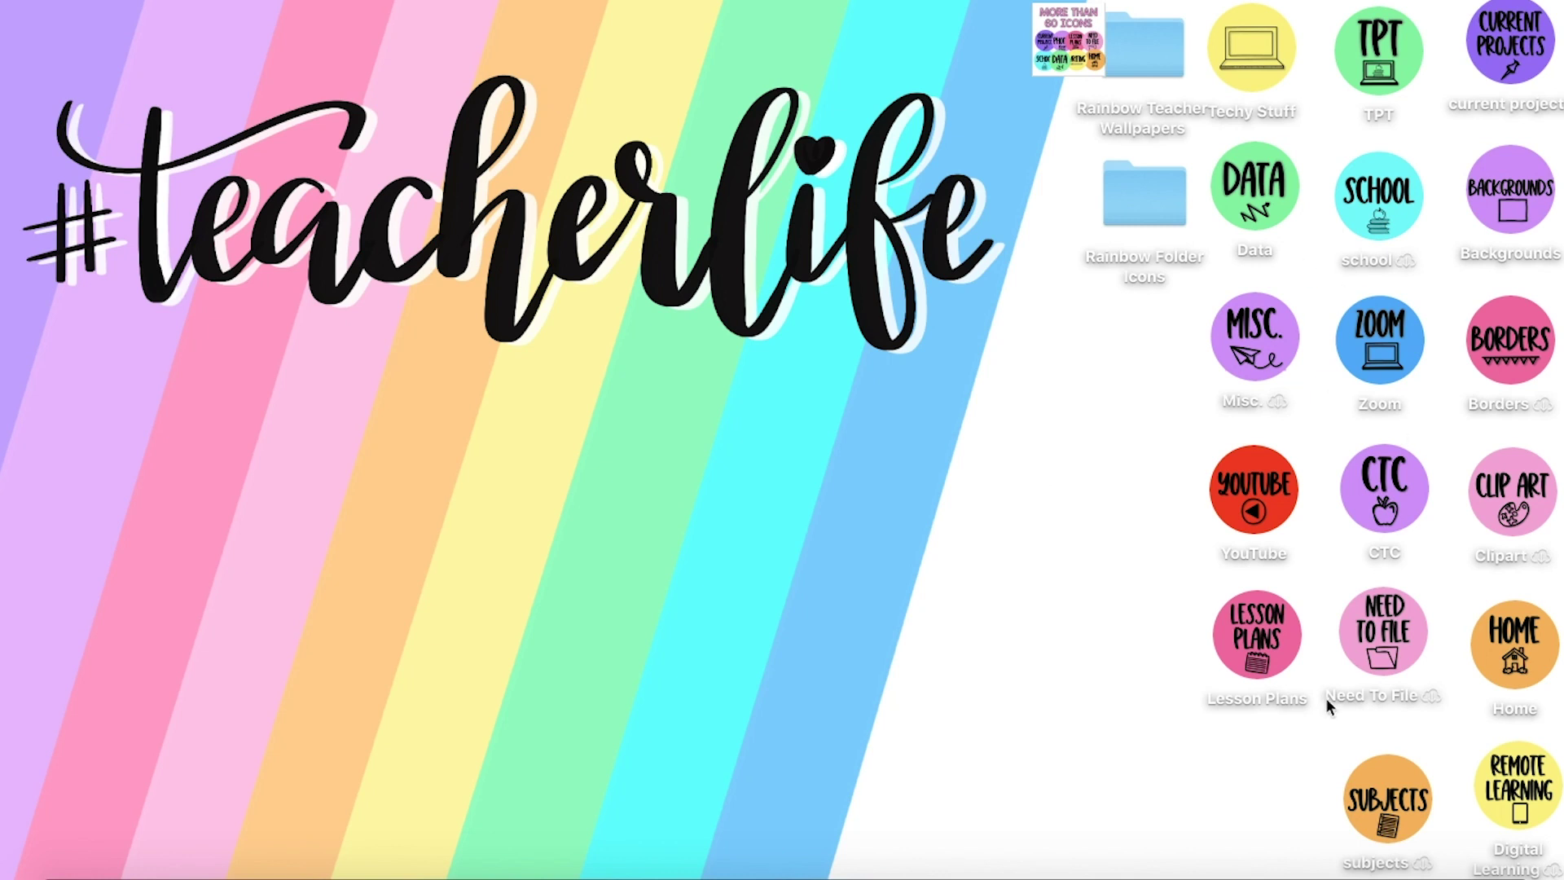
- Turn on Snap to Grid for the desktop and reposition the Misc folder
{"action": "right_click", "coordinate": [1072, 426]}
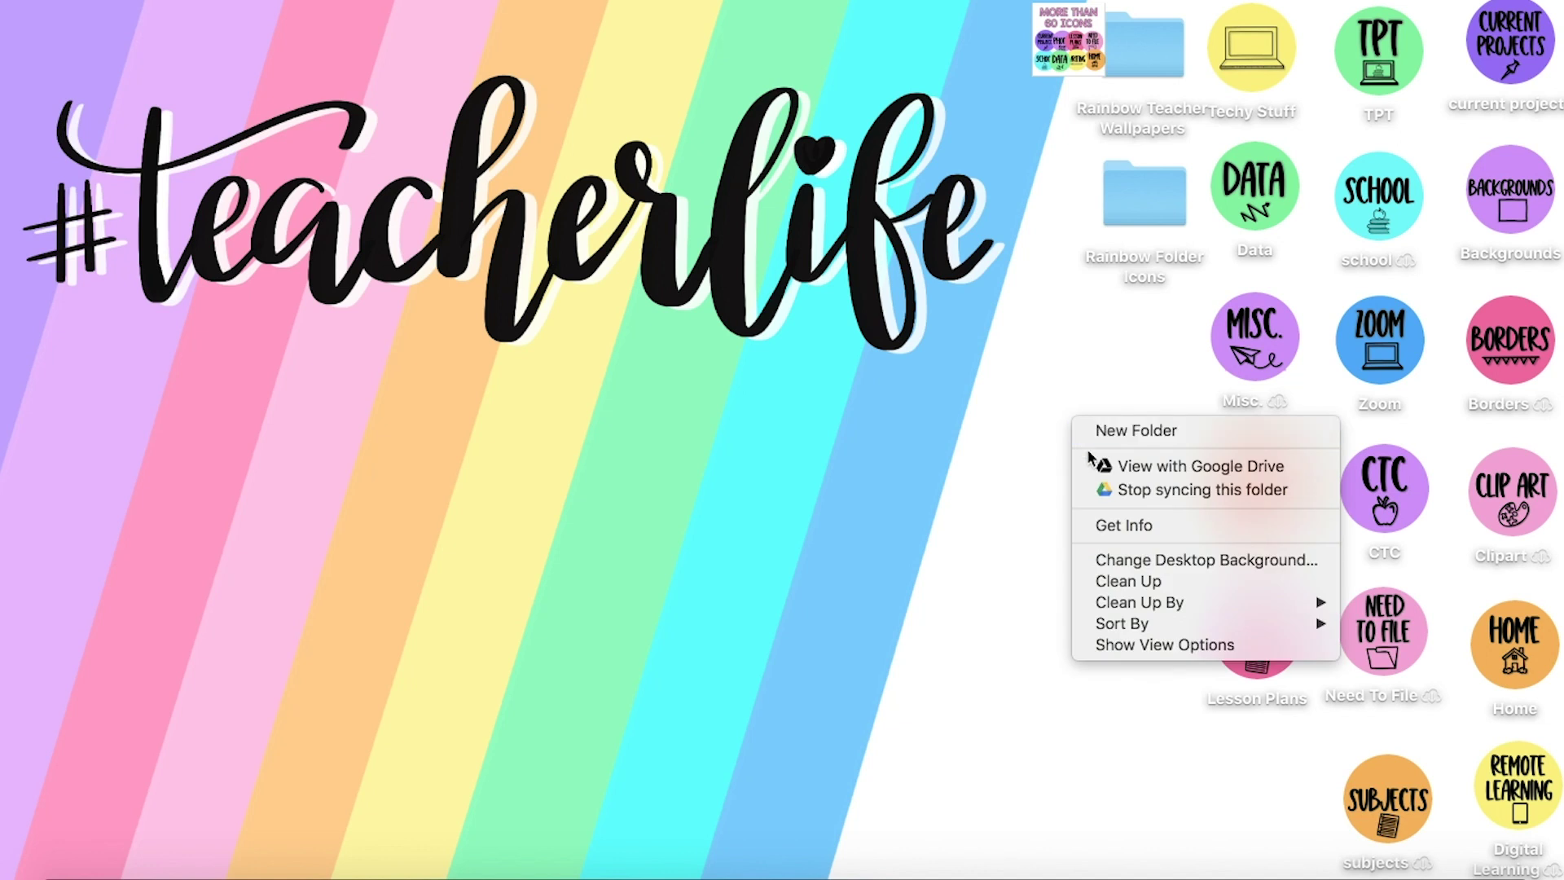
{"action": "mouse_move", "coordinate": [1124, 628]}
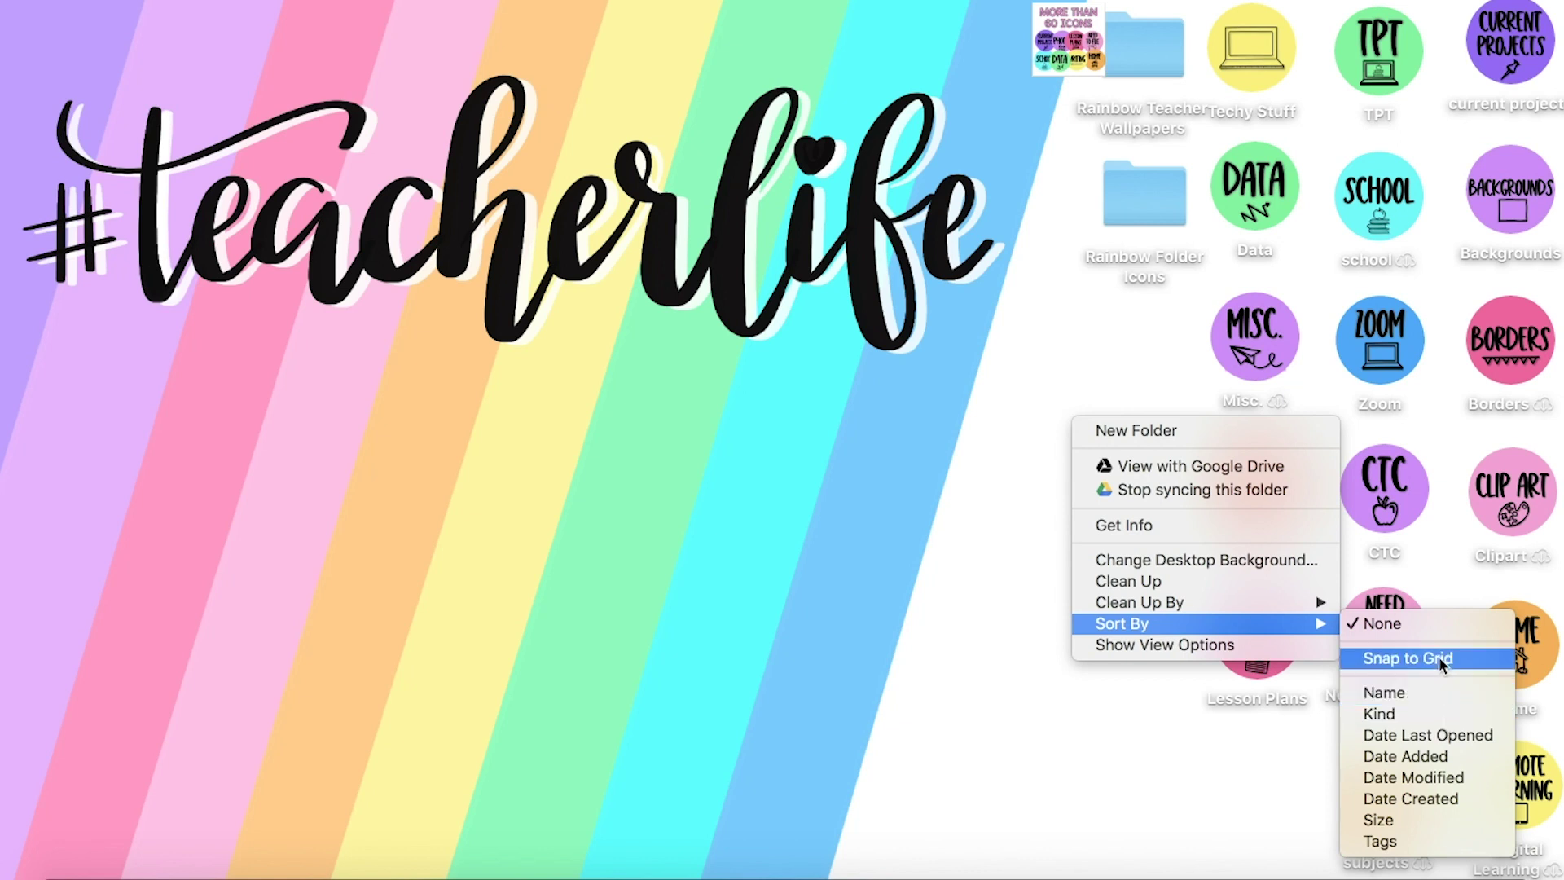
{"action": "left_click", "coordinate": [1153, 346]}
{"action": "mouse_move", "coordinate": [1252, 335]}
{"action": "left_mouse_down"}
{"action": "mouse_move", "coordinate": [1050, 346]}
{"action": "mouse_move", "coordinate": [1050, 503]}
{"action": "mouse_move", "coordinate": [1134, 412]}
{"action": "mouse_move", "coordinate": [1253, 362]}
{"action": "mouse_move", "coordinate": [1263, 339]}
{"action": "left_mouse_up"}
{"action": "right_click", "coordinate": [1263, 339]}
{"action": "left_click", "coordinate": [1132, 375]}
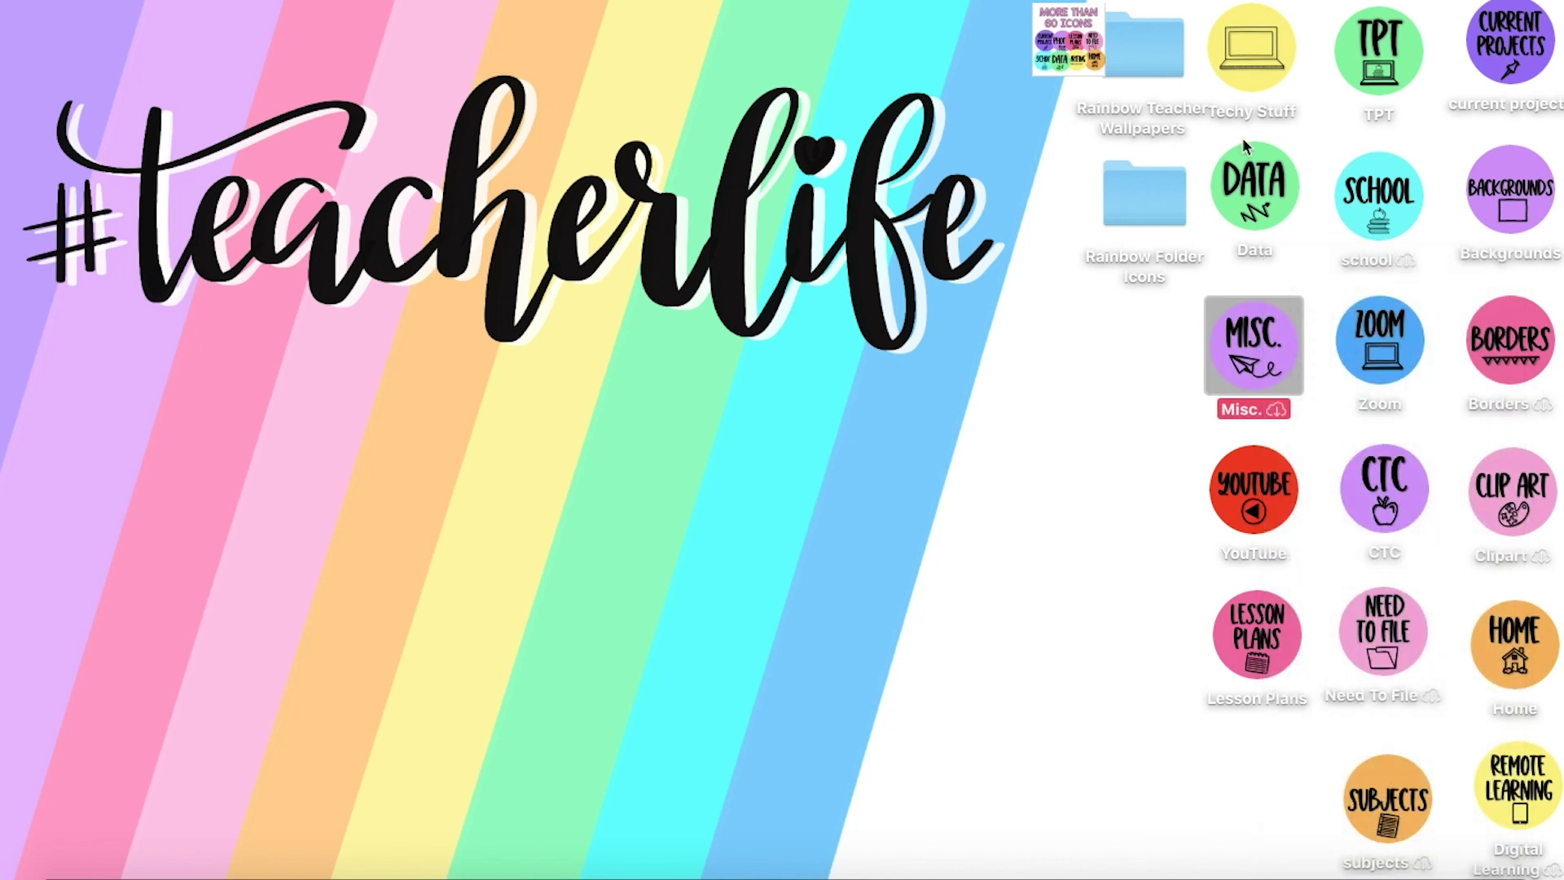
{"action": "left_click", "coordinate": [1059, 469]}
- Clean up the desktop icons into a tidy grid, with Misc moved left of it
{"action": "right_click", "coordinate": [1058, 470]}
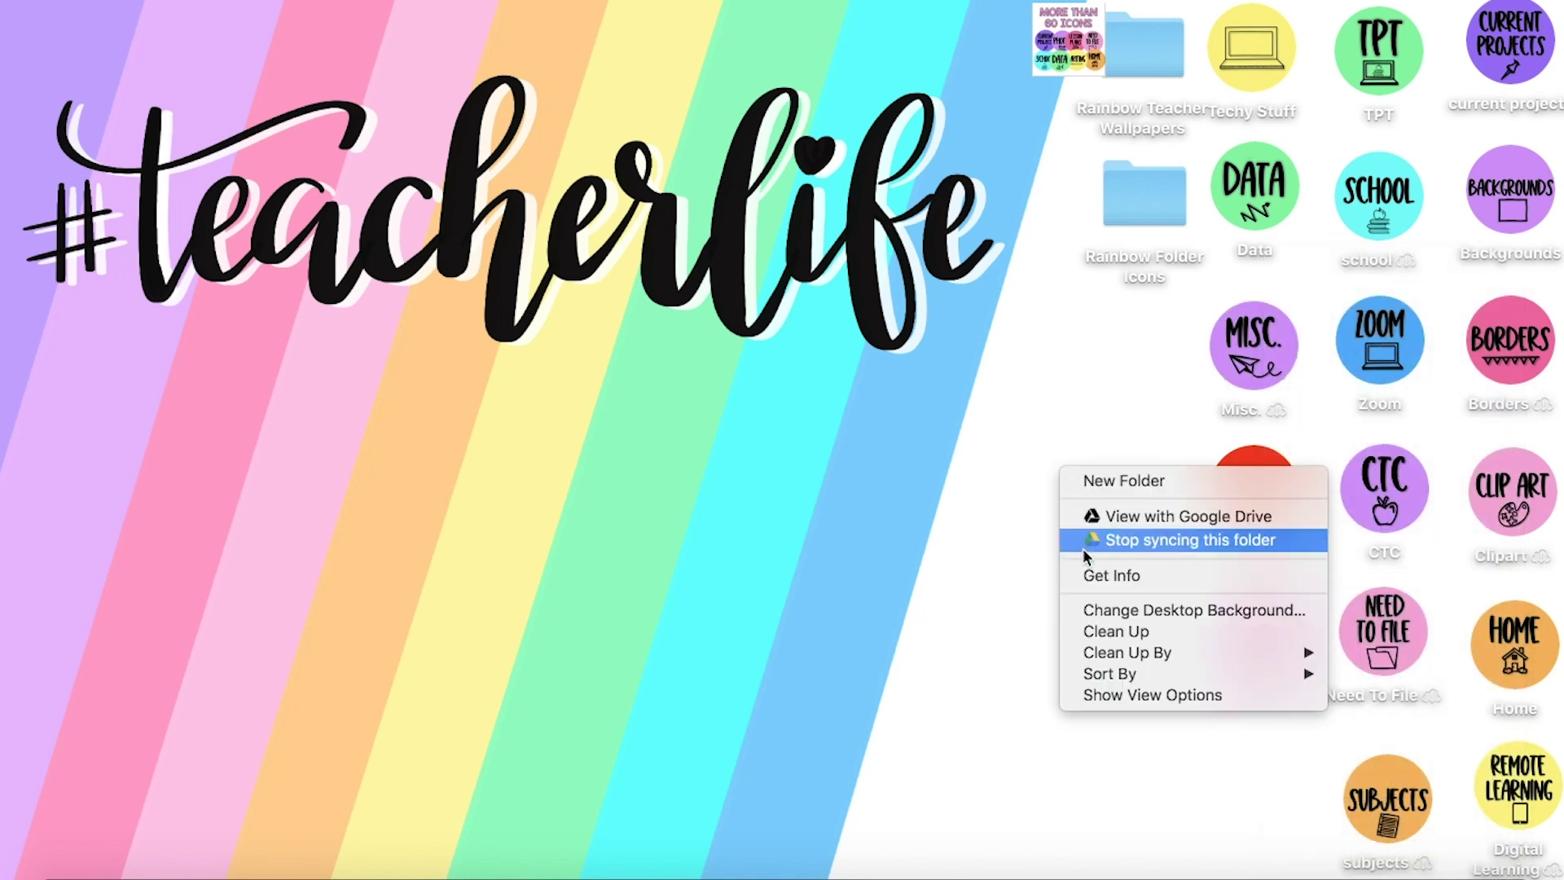
{"action": "left_click", "coordinate": [1108, 628]}
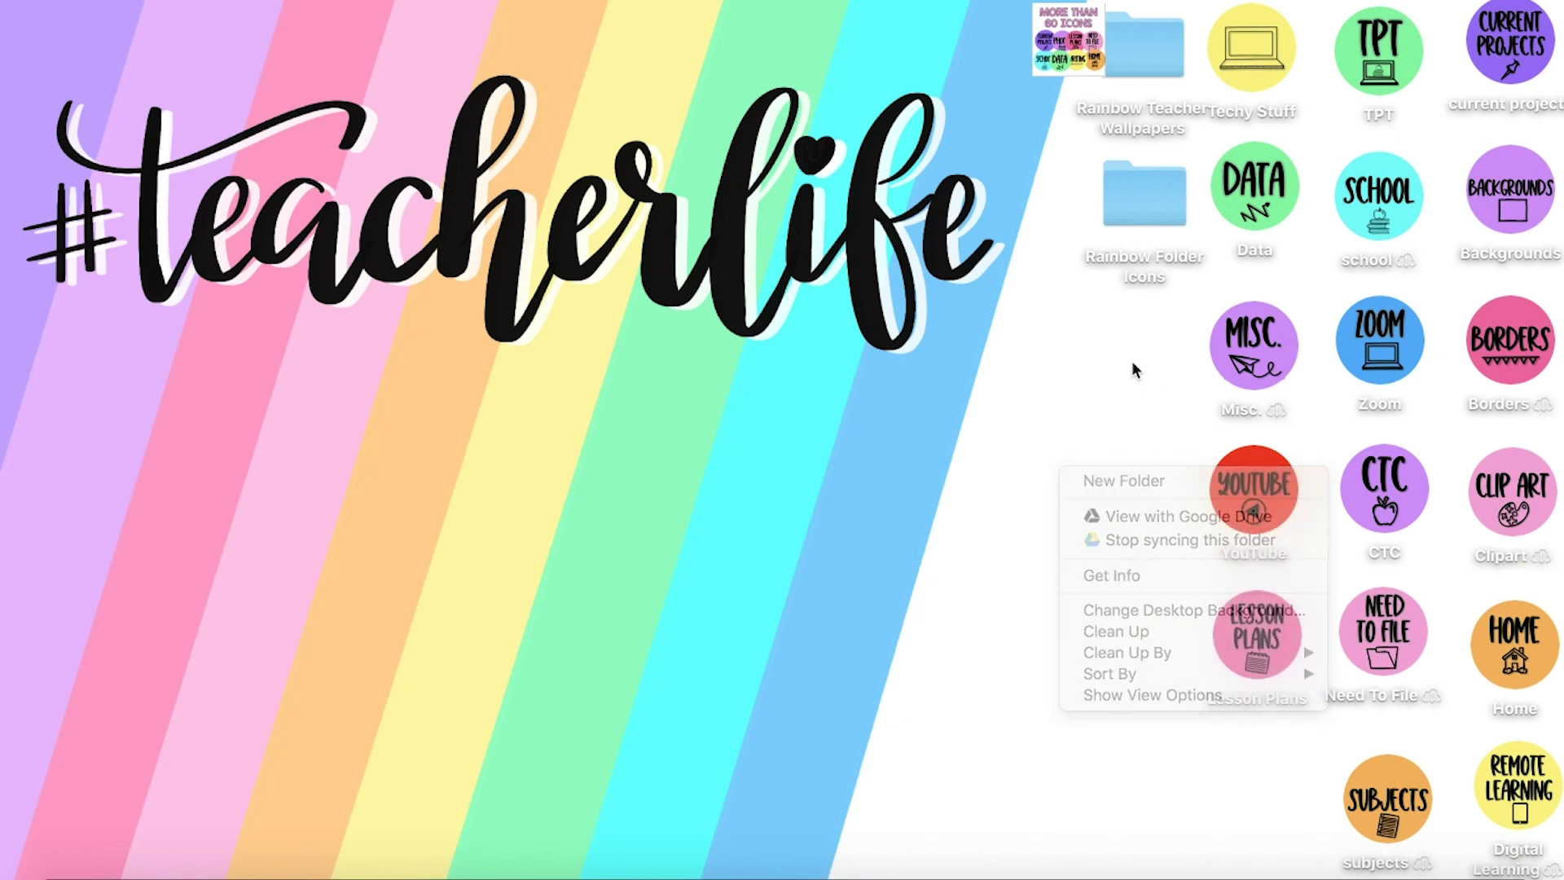
{"action": "left_click_drag", "start_coordinate": [1233, 340], "coordinate": [1115, 373]}
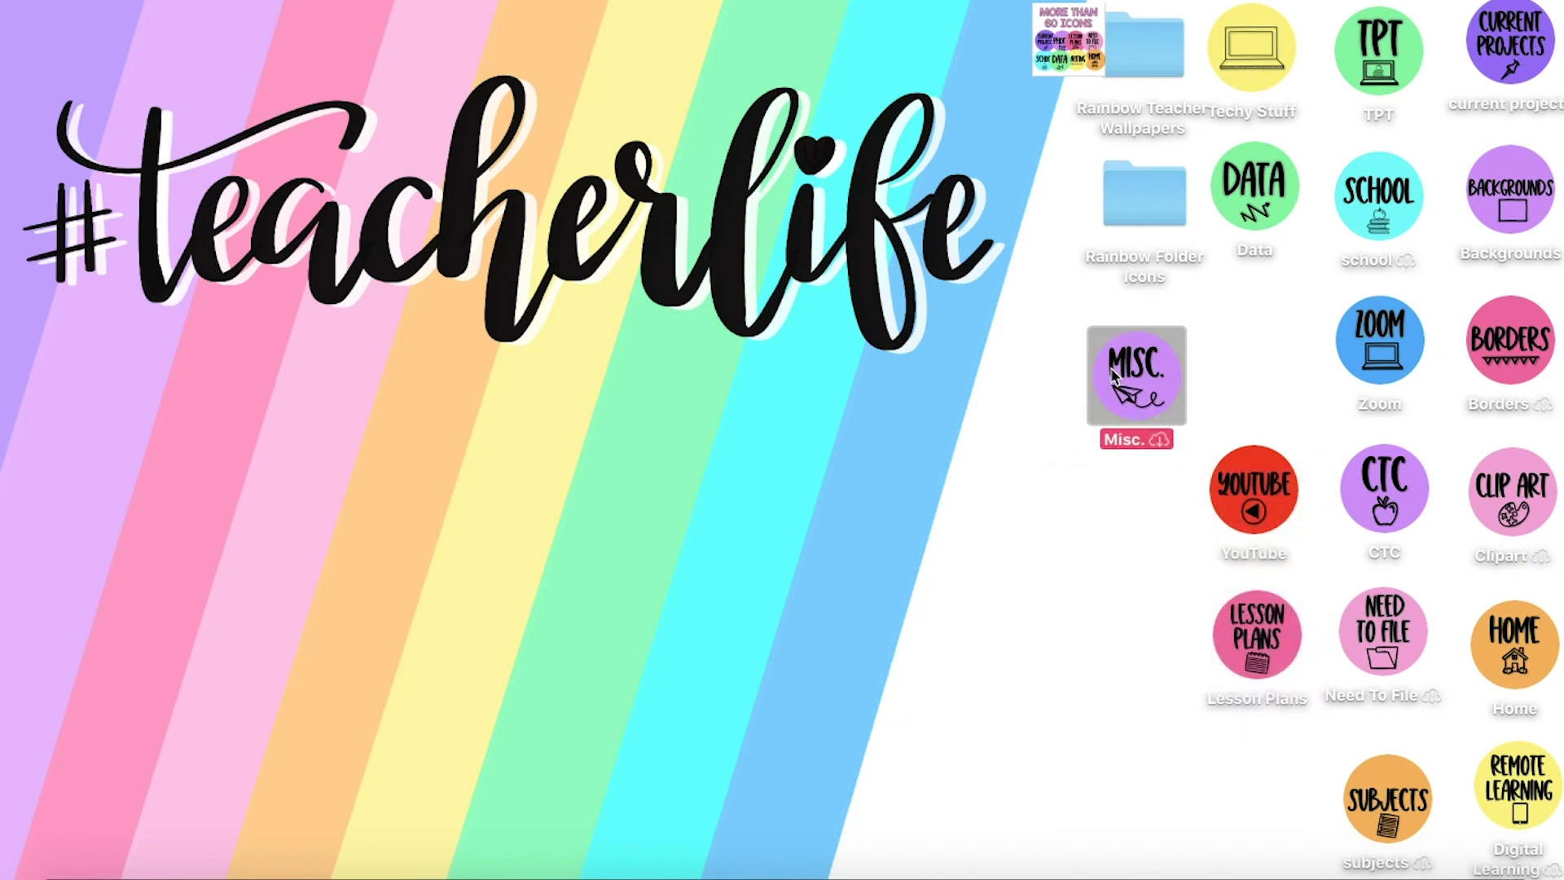
{"action": "right_click", "coordinate": [980, 500]}
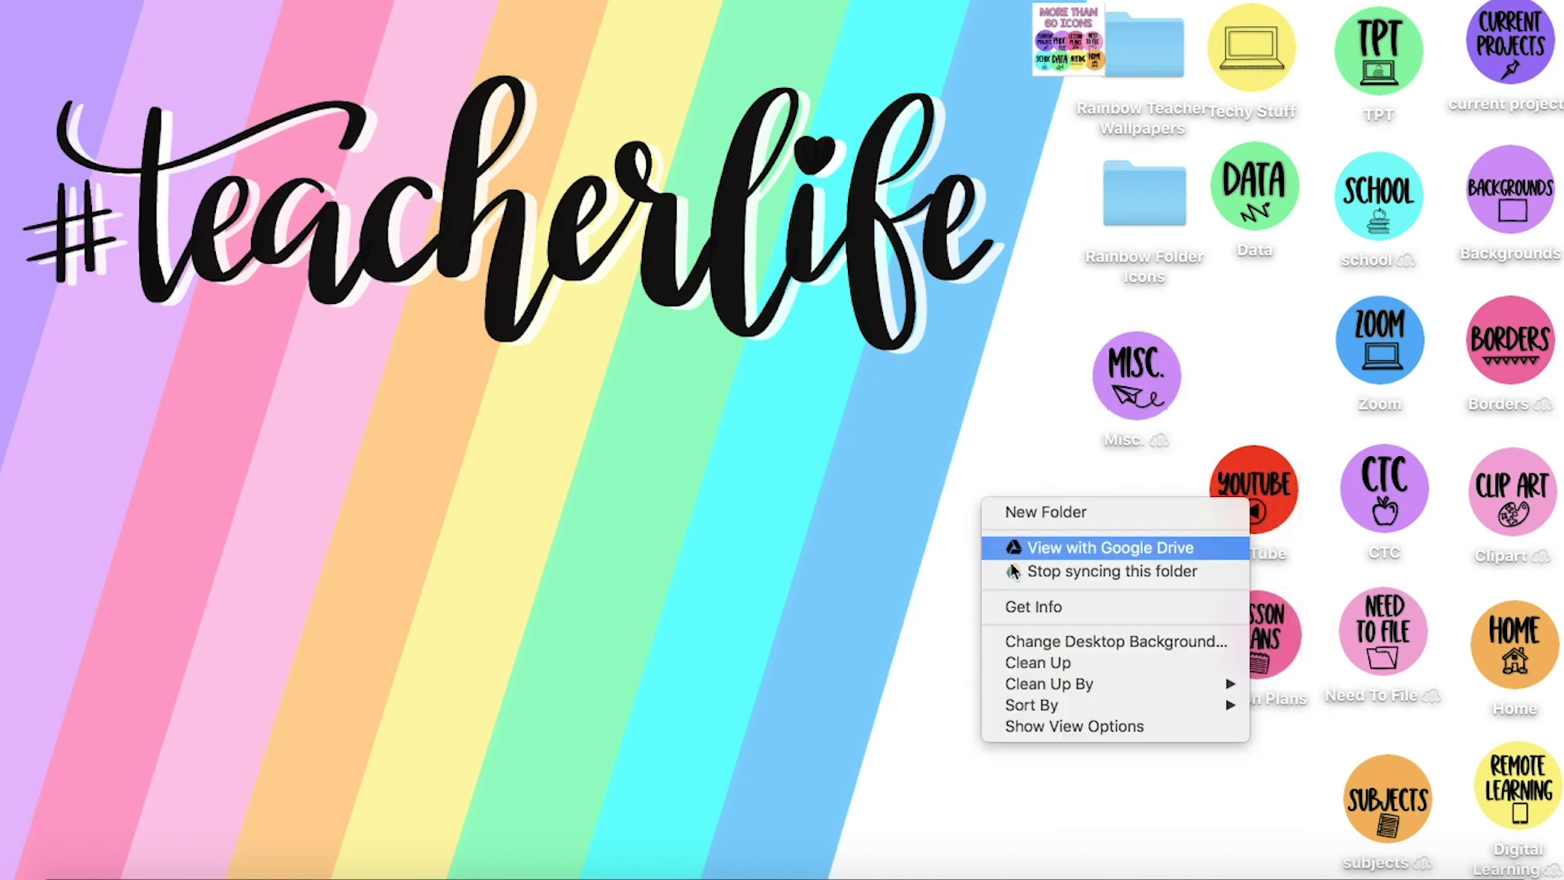
{"action": "left_click", "coordinate": [1055, 662]}
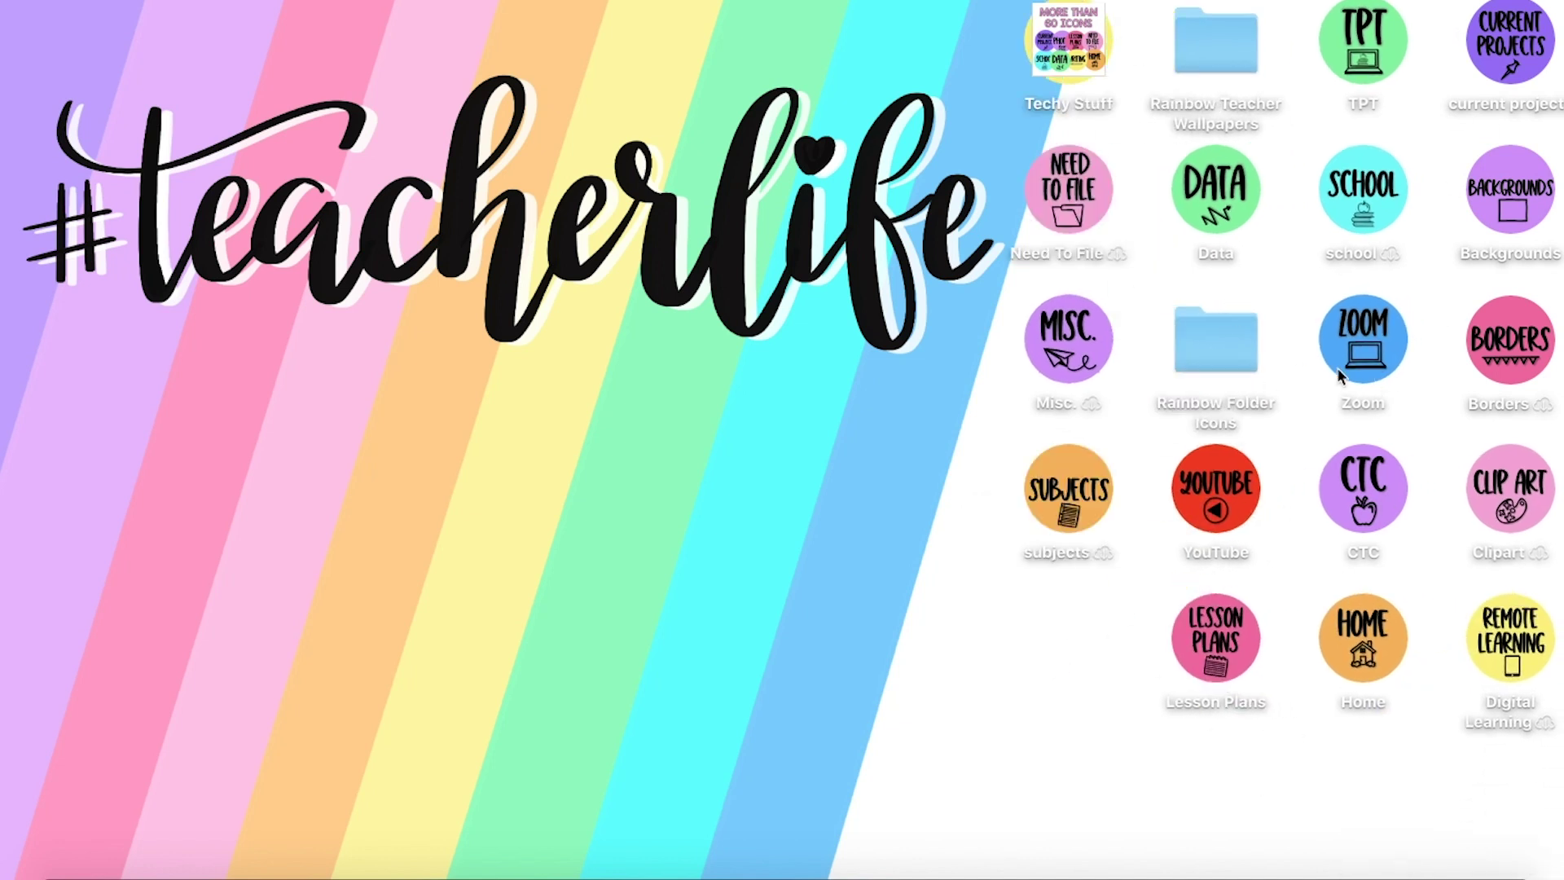
{"action": "right_click", "coordinate": [1071, 643]}
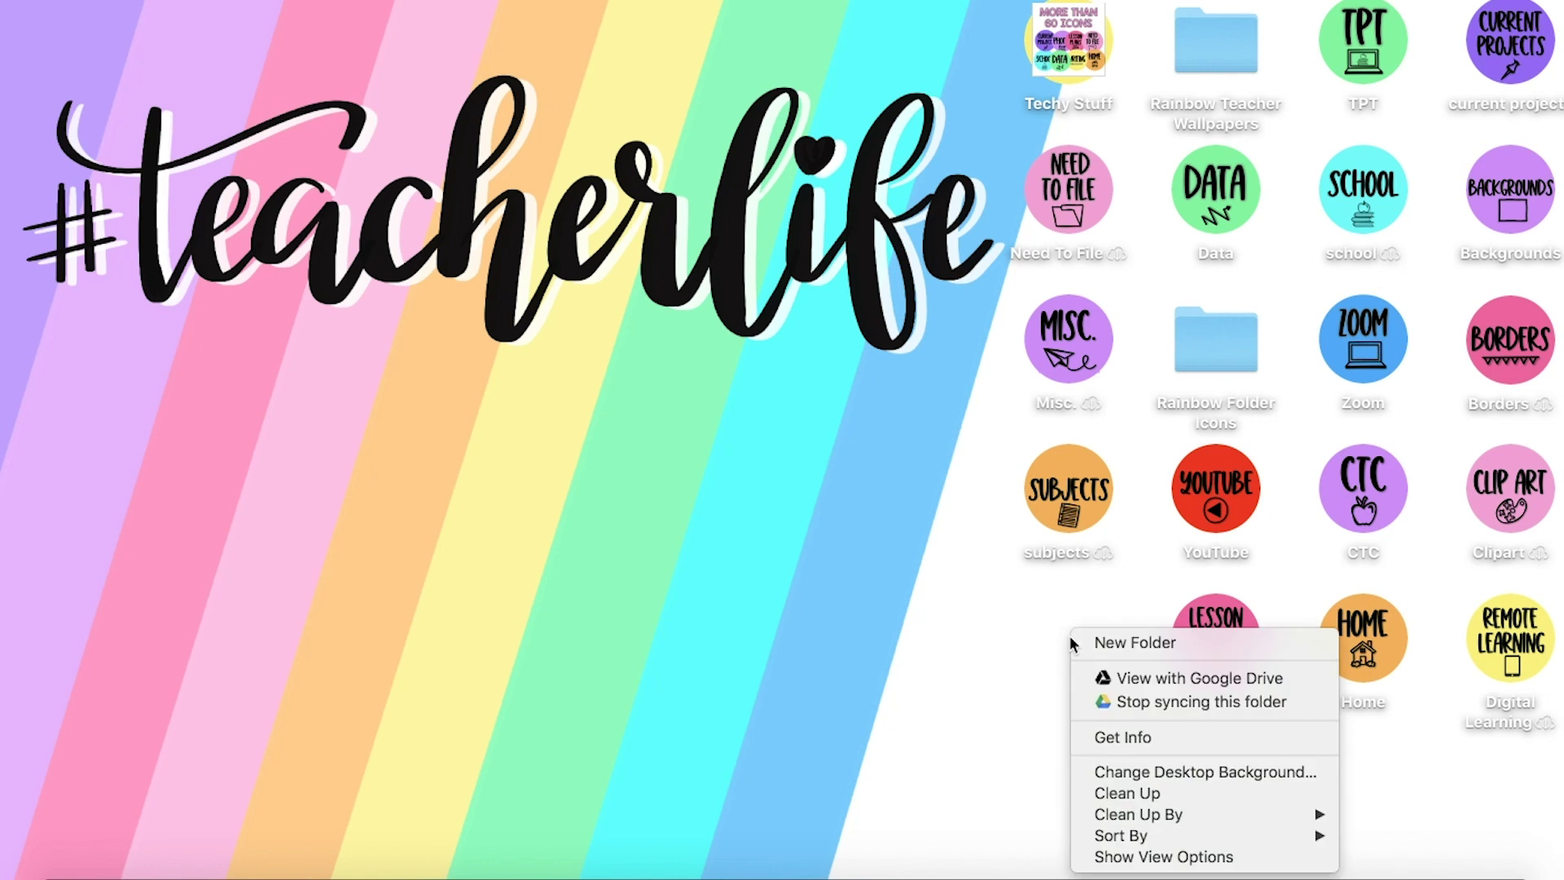
{"action": "left_click", "coordinate": [971, 639]}
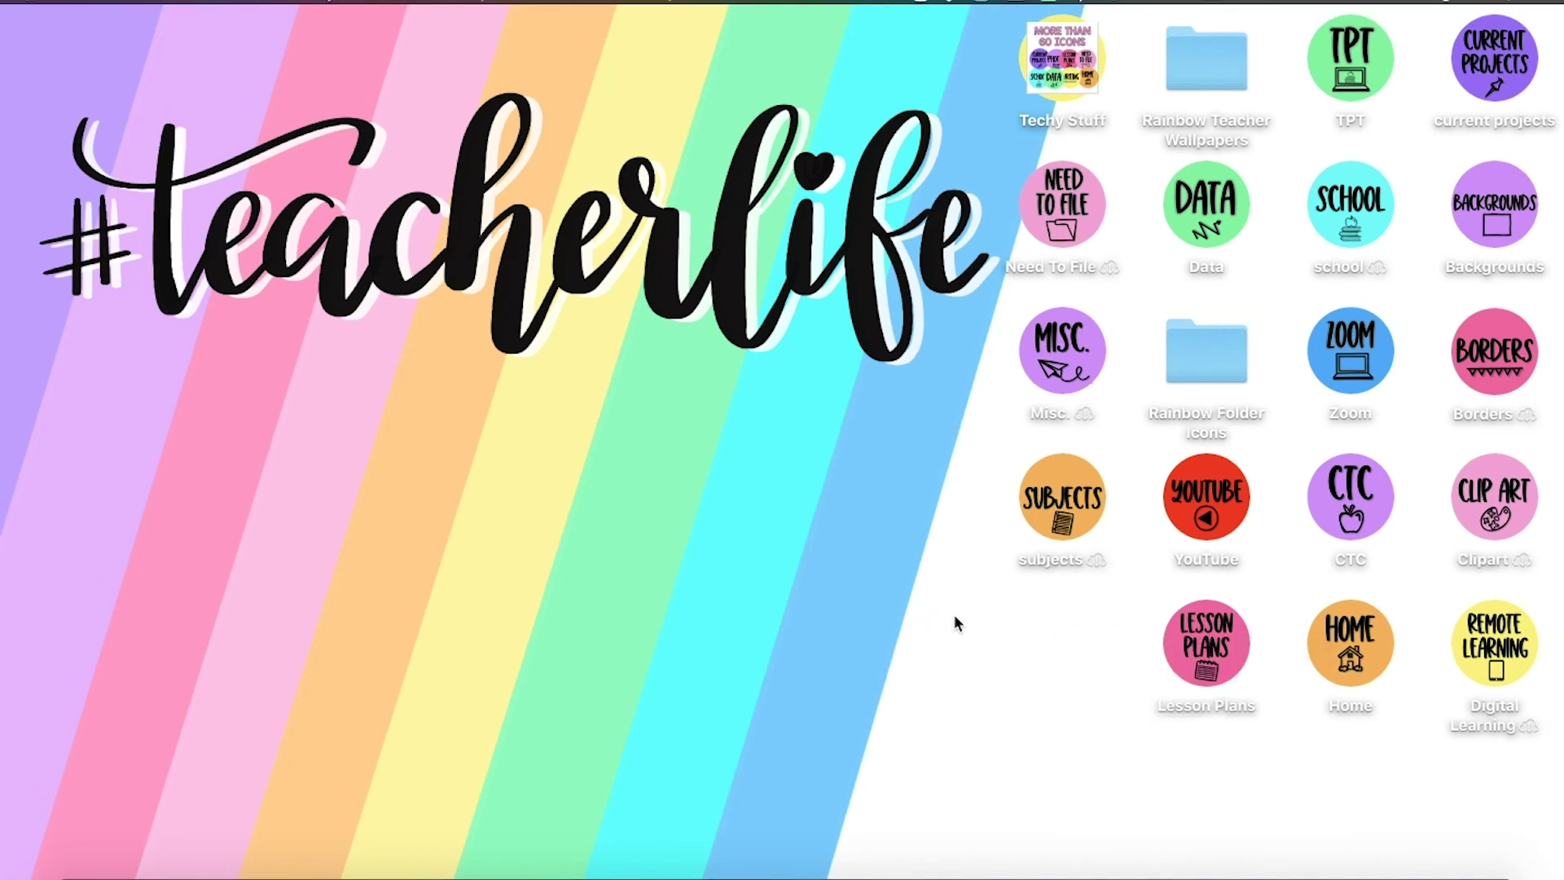
- Shrink desktop icons to 76 × 76, tighten the grid spacing, and keep label text size 14
{"action": "right_click", "coordinate": [1003, 630]}
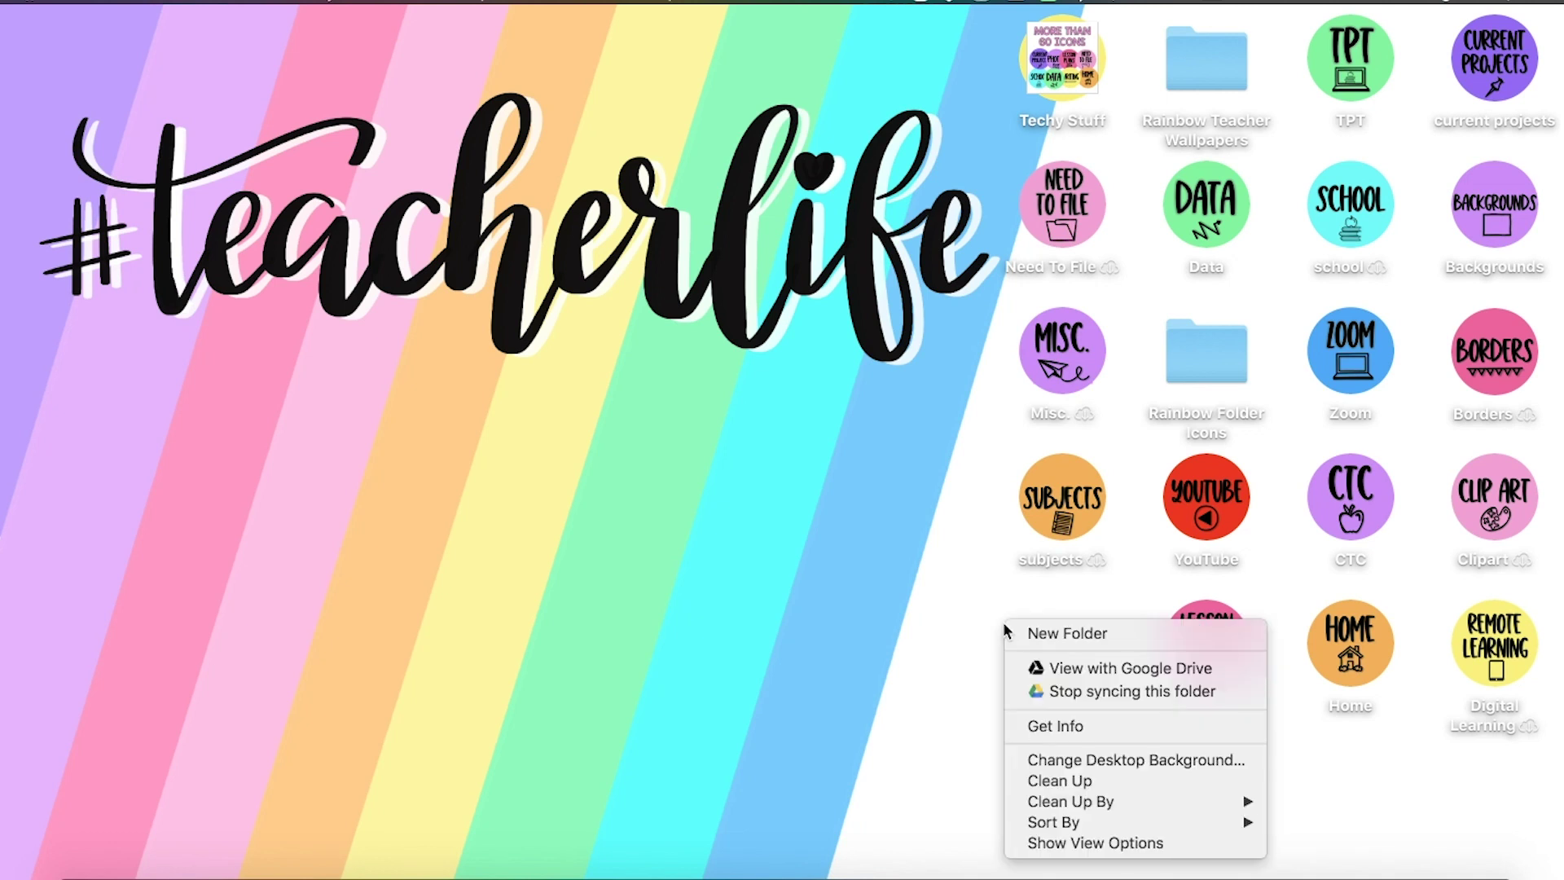
{"action": "left_click", "coordinate": [1065, 844]}
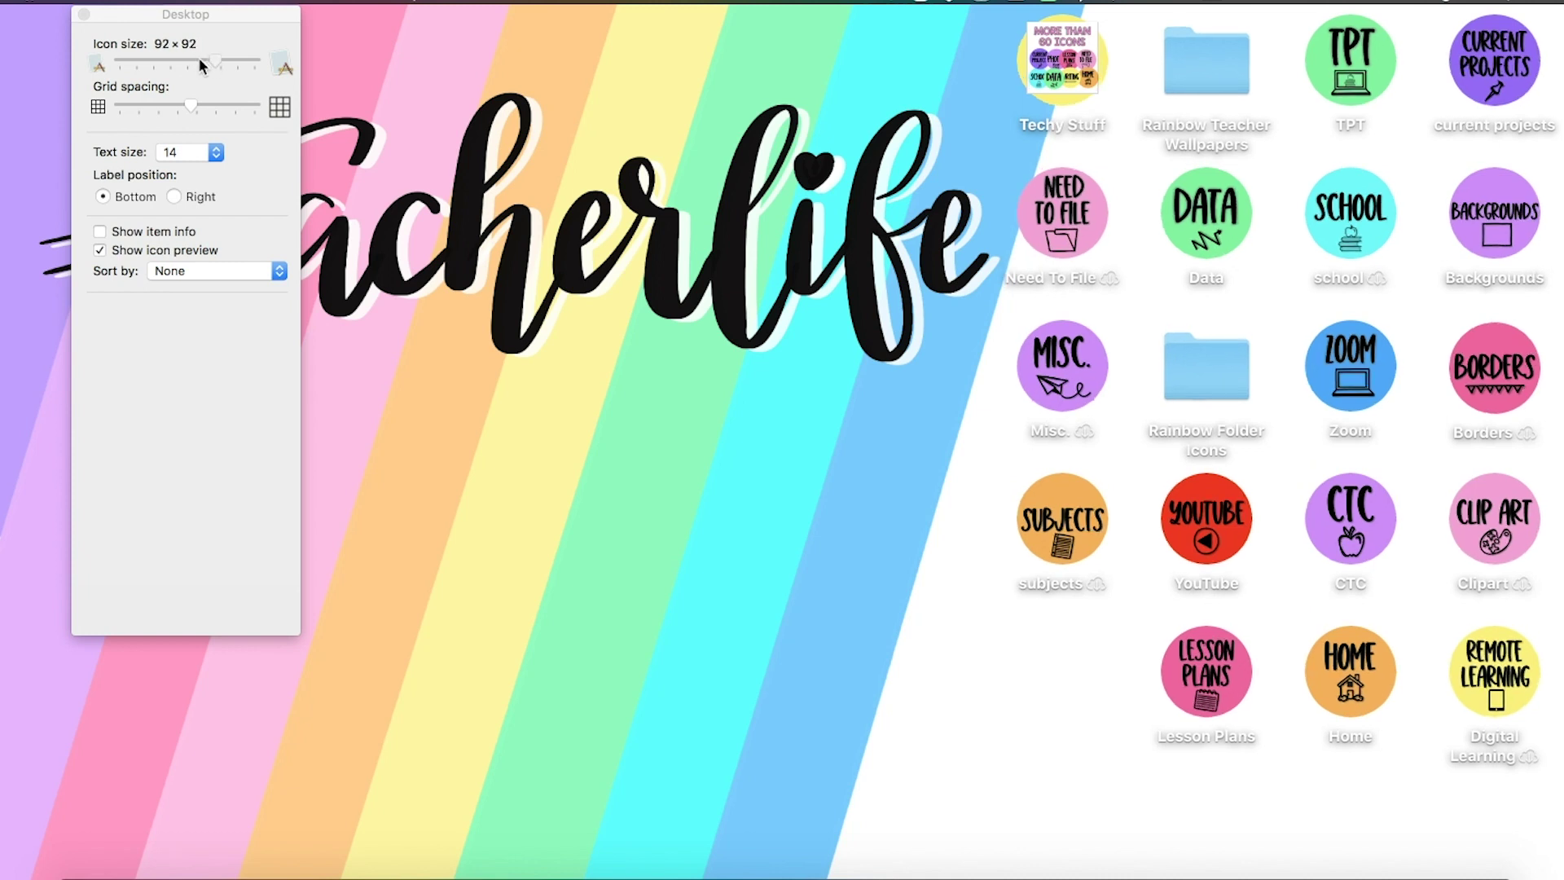
{"action": "mouse_move", "coordinate": [210, 63]}
{"action": "left_mouse_down"}
{"action": "mouse_move", "coordinate": [228, 65]}
{"action": "mouse_move", "coordinate": [190, 65]}
{"action": "left_mouse_up"}
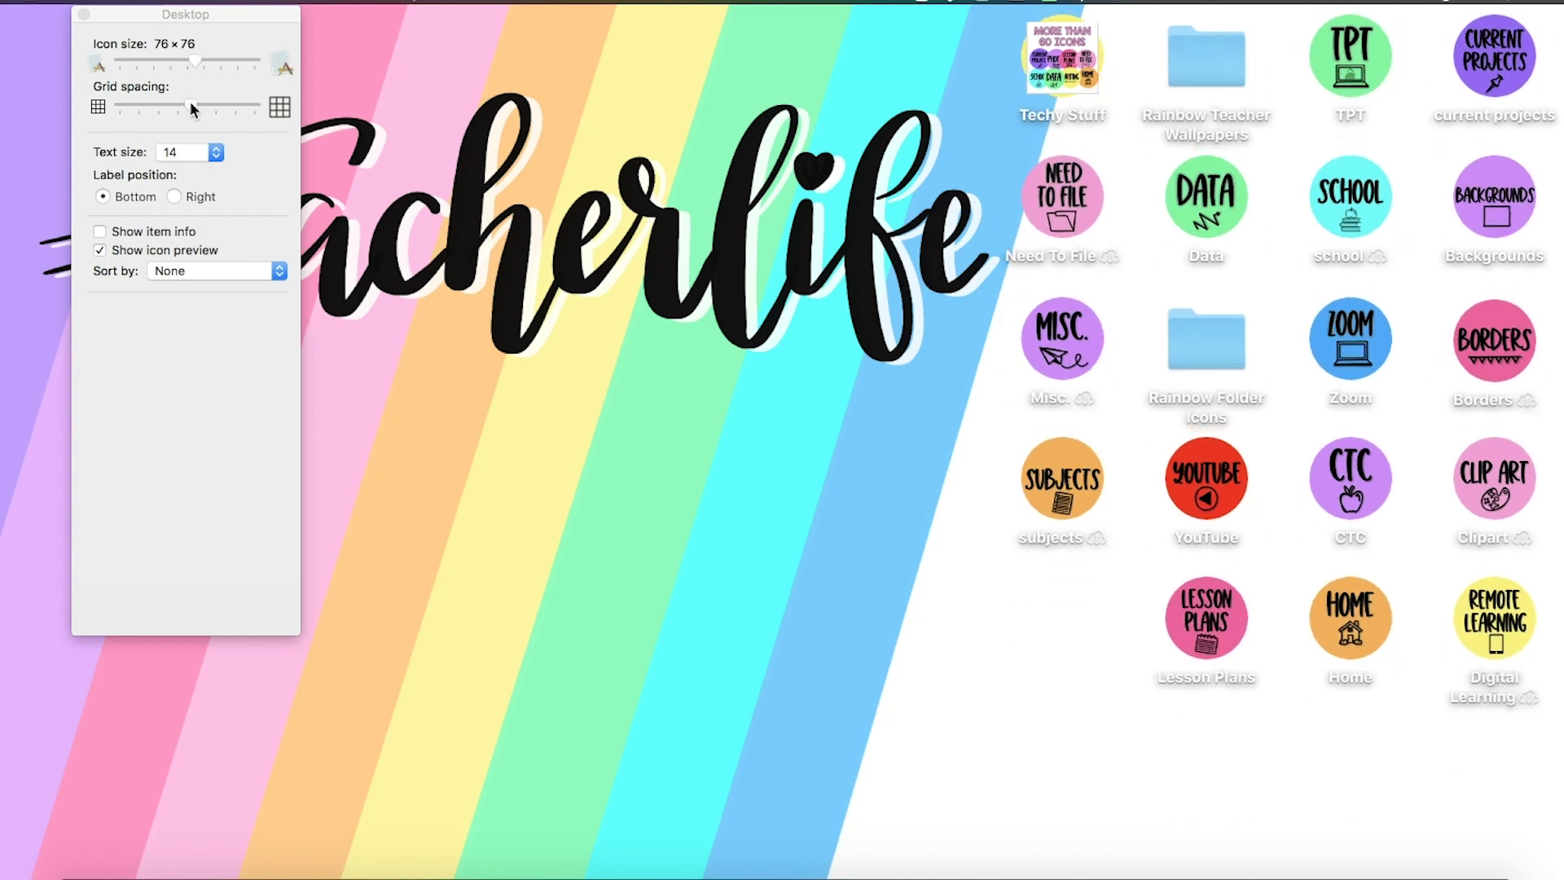
{"action": "mouse_move", "coordinate": [193, 109]}
{"action": "left_mouse_down"}
{"action": "mouse_move", "coordinate": [153, 105]}
{"action": "mouse_move", "coordinate": [201, 112]}
{"action": "mouse_move", "coordinate": [182, 114]}
{"action": "left_mouse_up"}
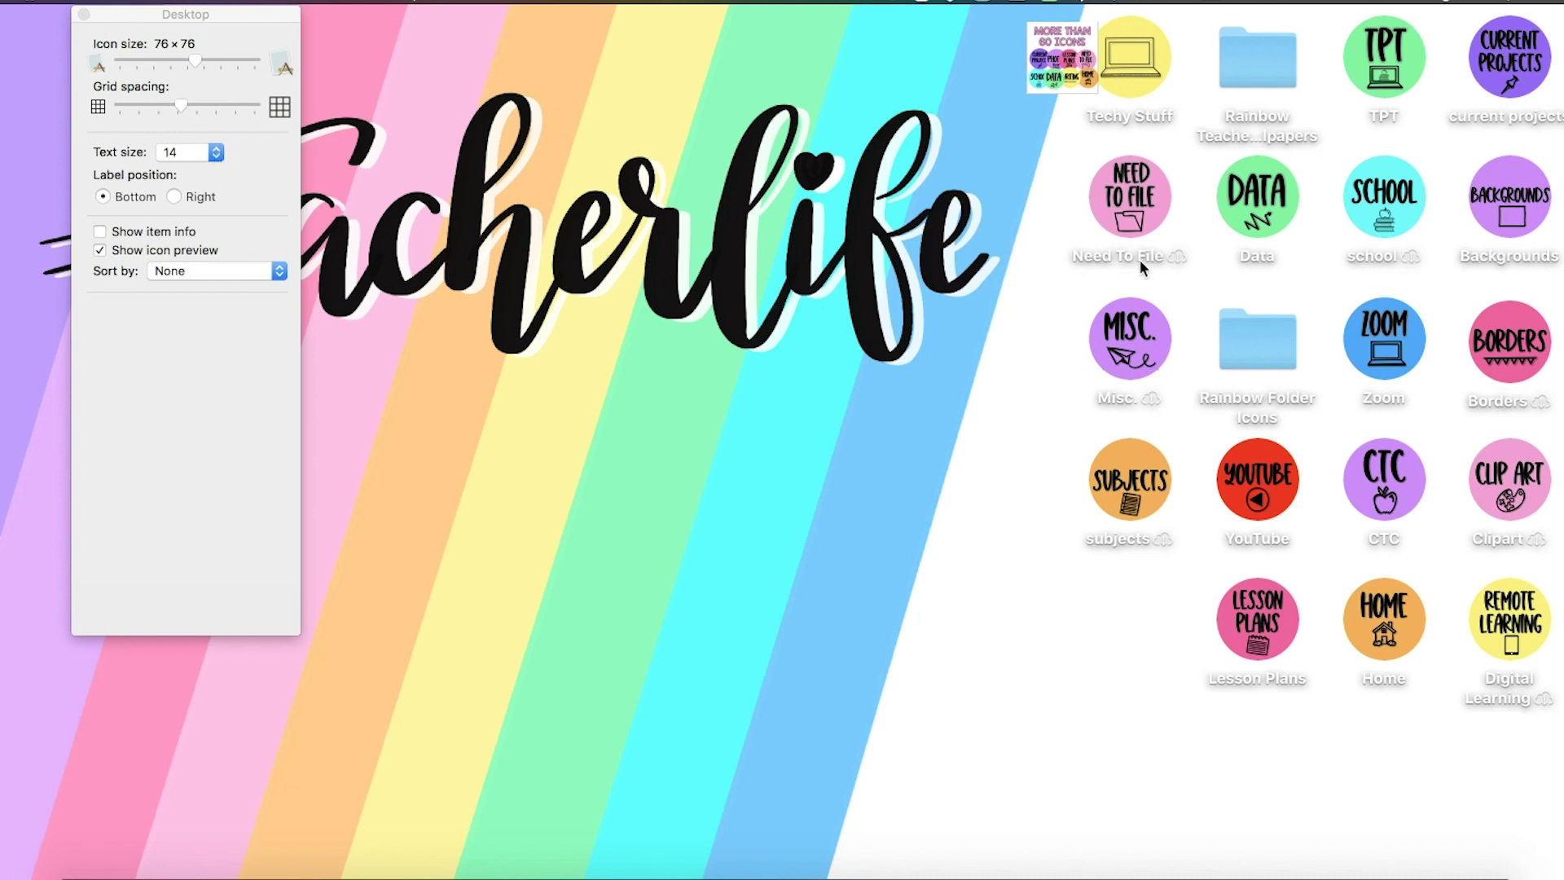
{"action": "left_click", "coordinate": [217, 154]}
{"action": "left_click", "coordinate": [247, 162]}
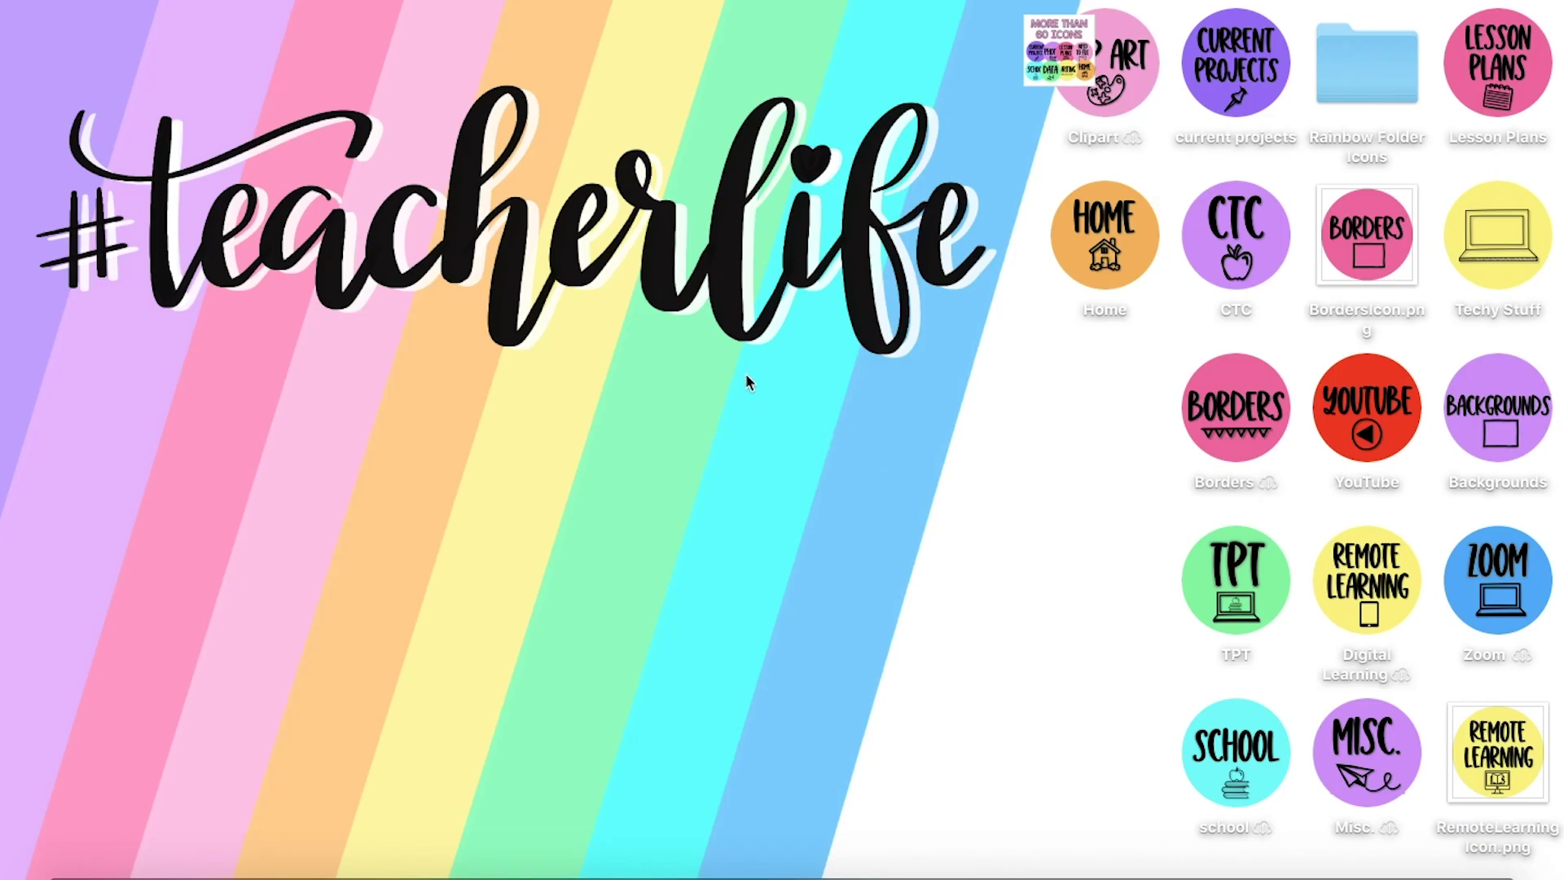
- Choose the pastel #TeacherLife image in Documents as the desktop background picture
{"action": "right_click", "coordinate": [611, 411]}
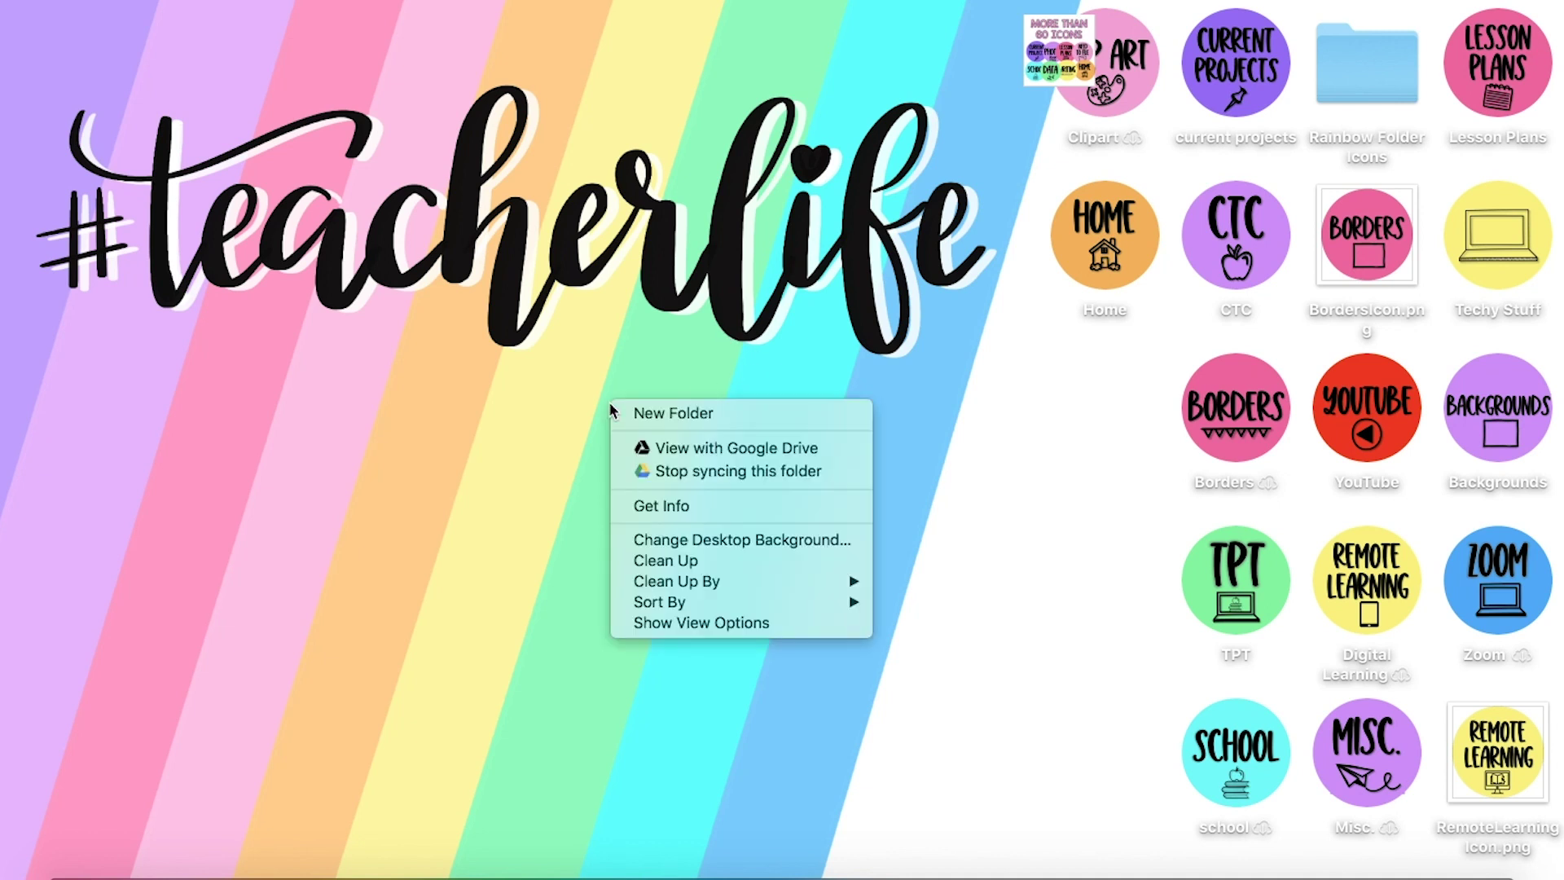
{"action": "left_click", "coordinate": [654, 541]}
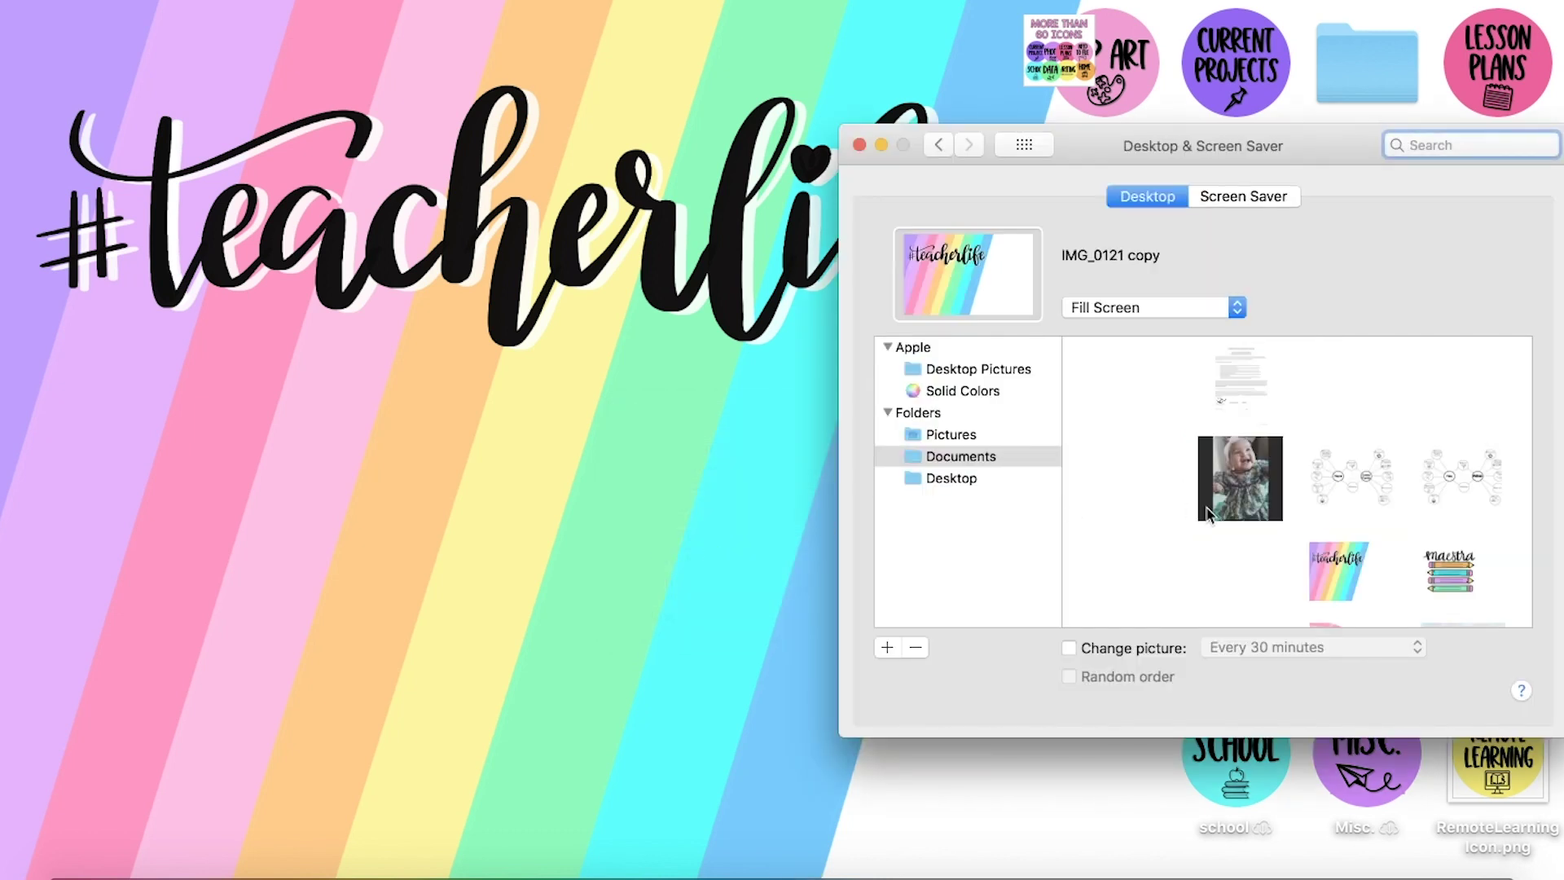
{"action": "left_click_drag", "start_coordinate": [1137, 139], "coordinate": [605, 147]}
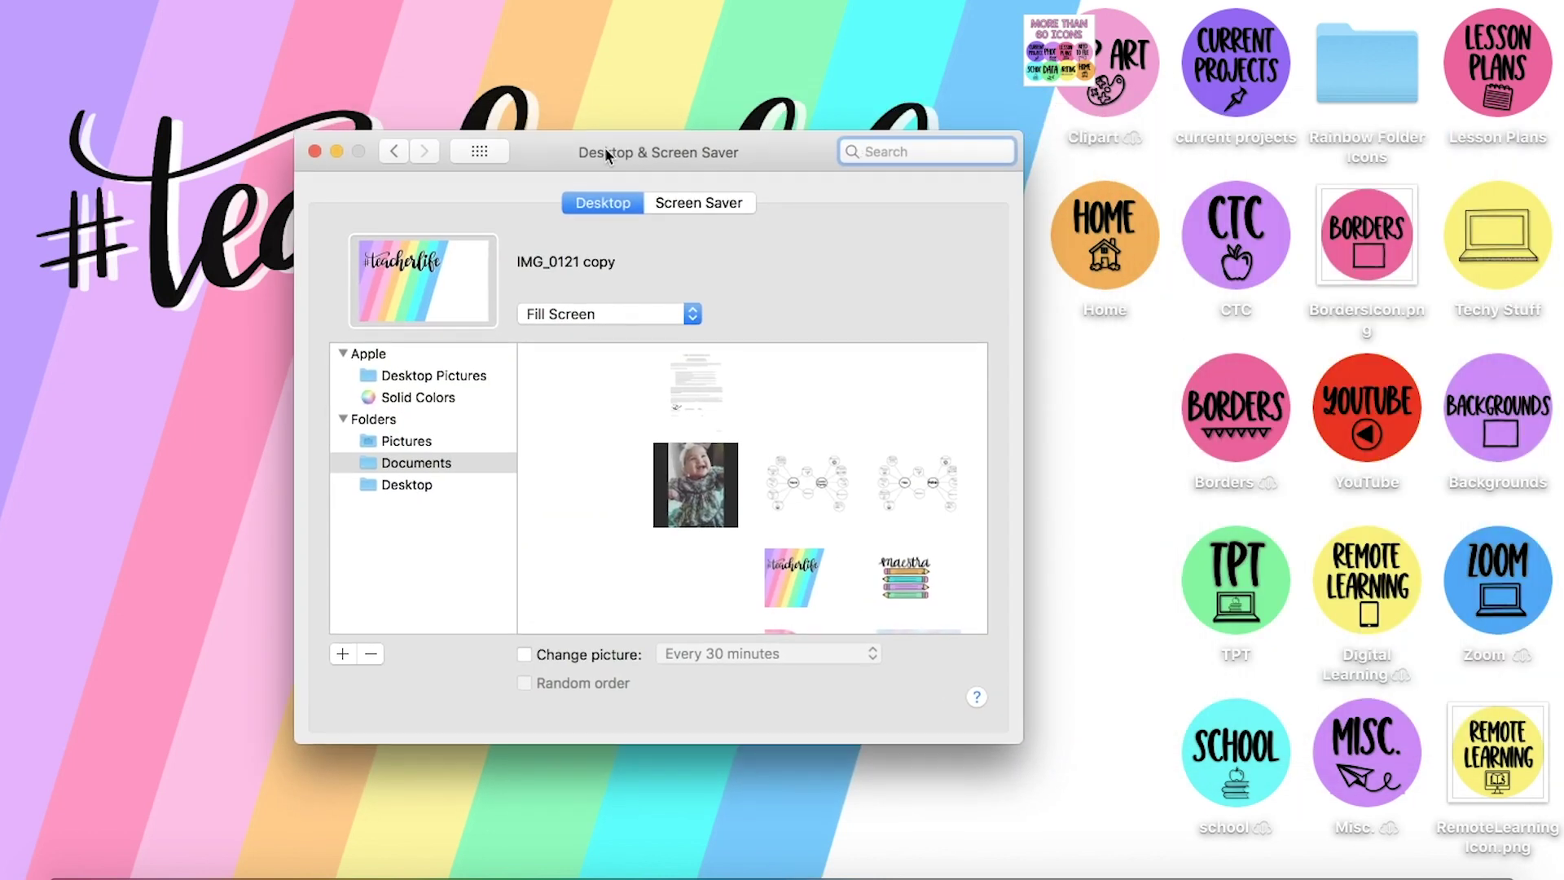
{"action": "scroll", "coordinate": [402, 419], "scroll_direction": "down", "scroll_amount": 2}
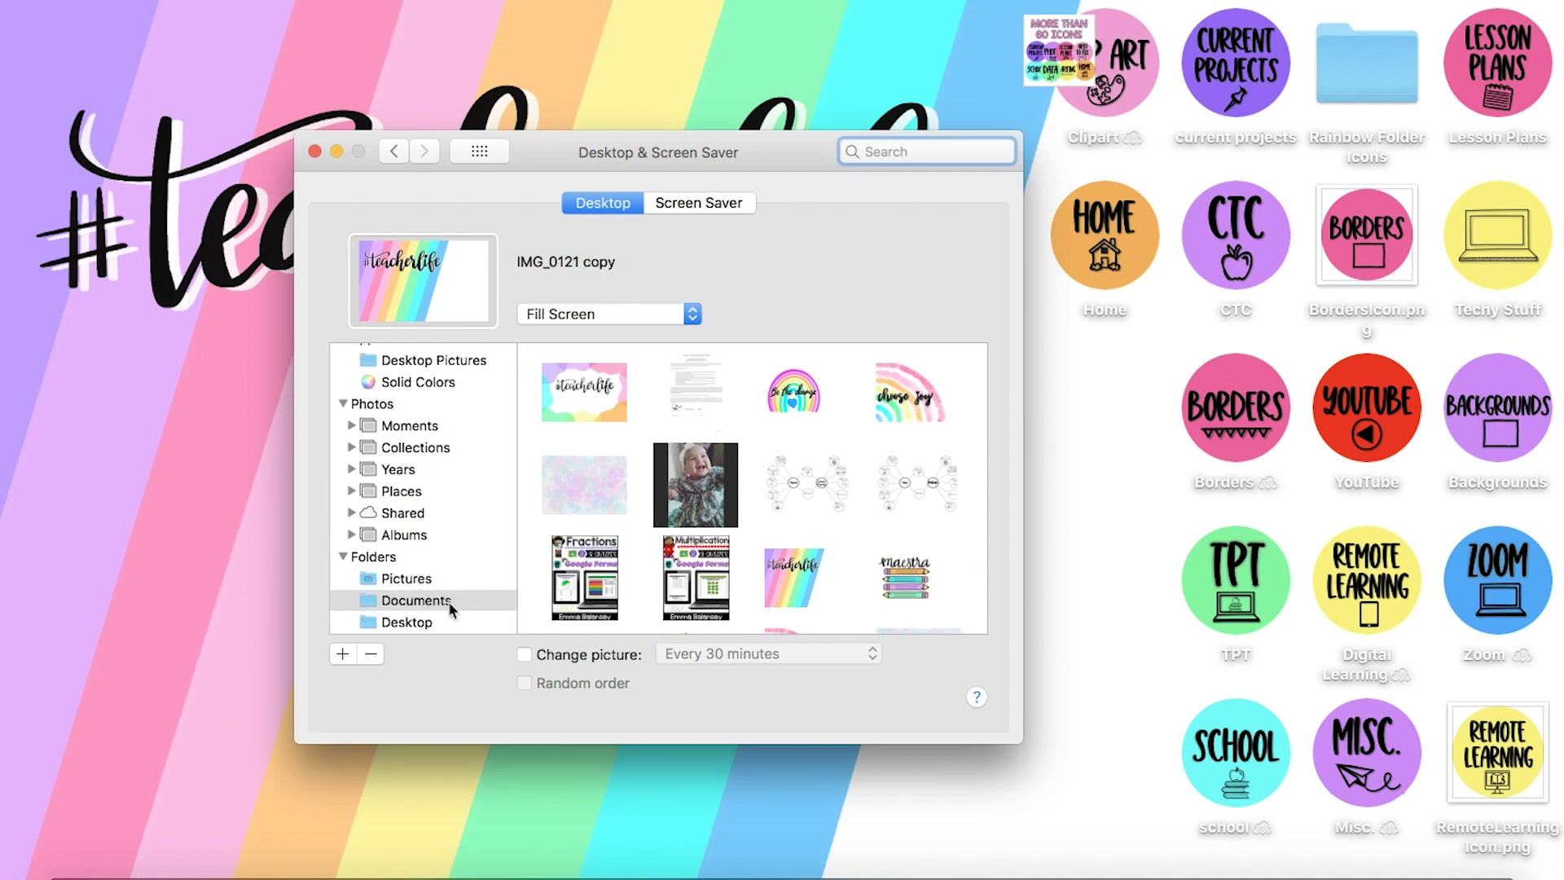
{"action": "left_click", "coordinate": [585, 392]}
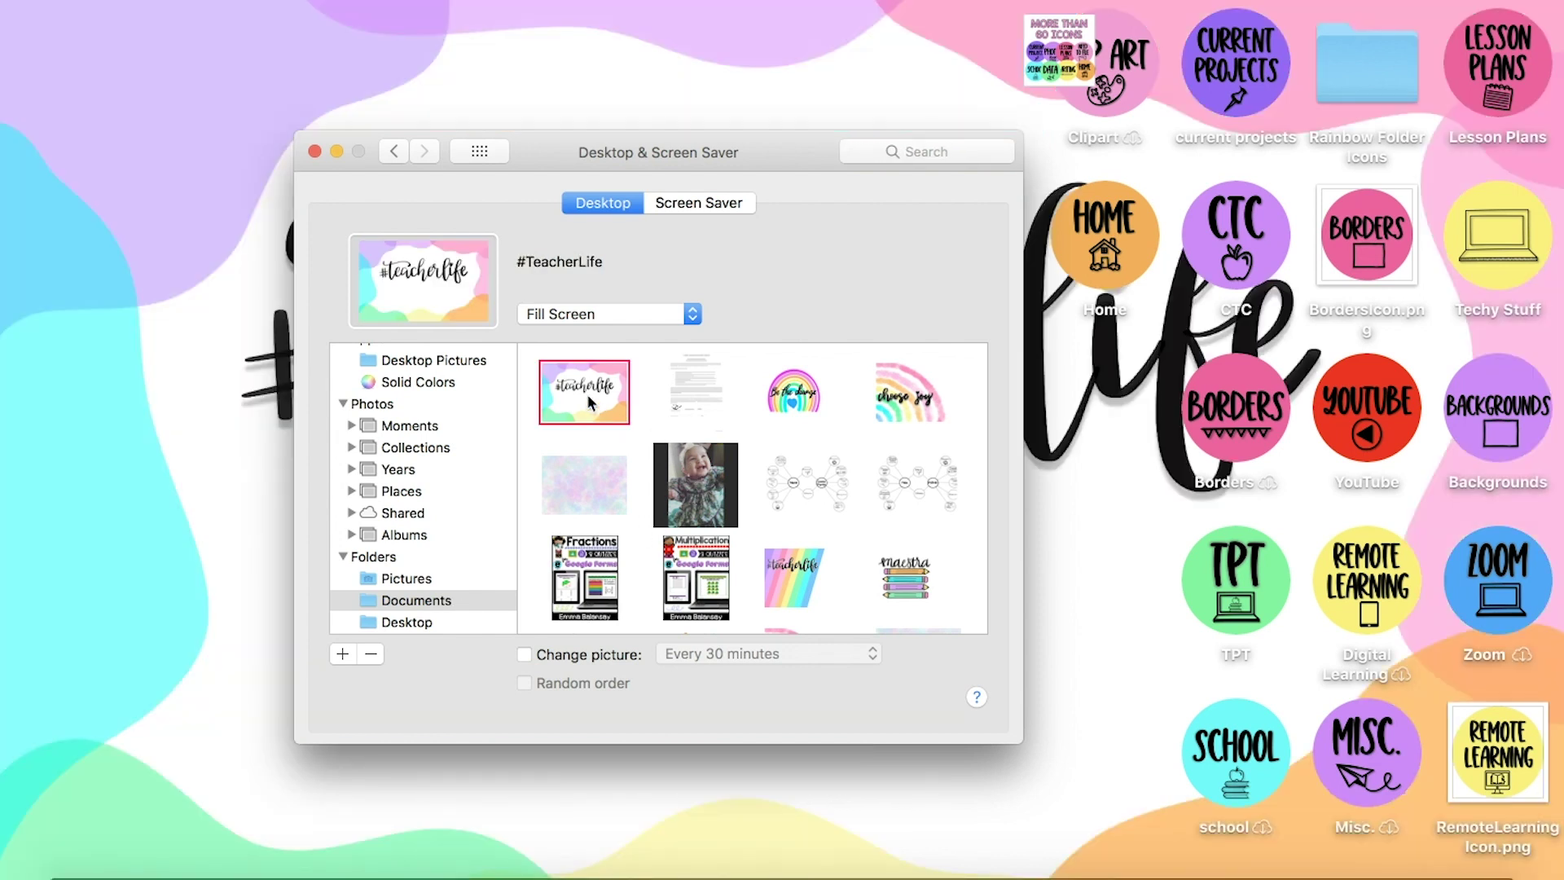